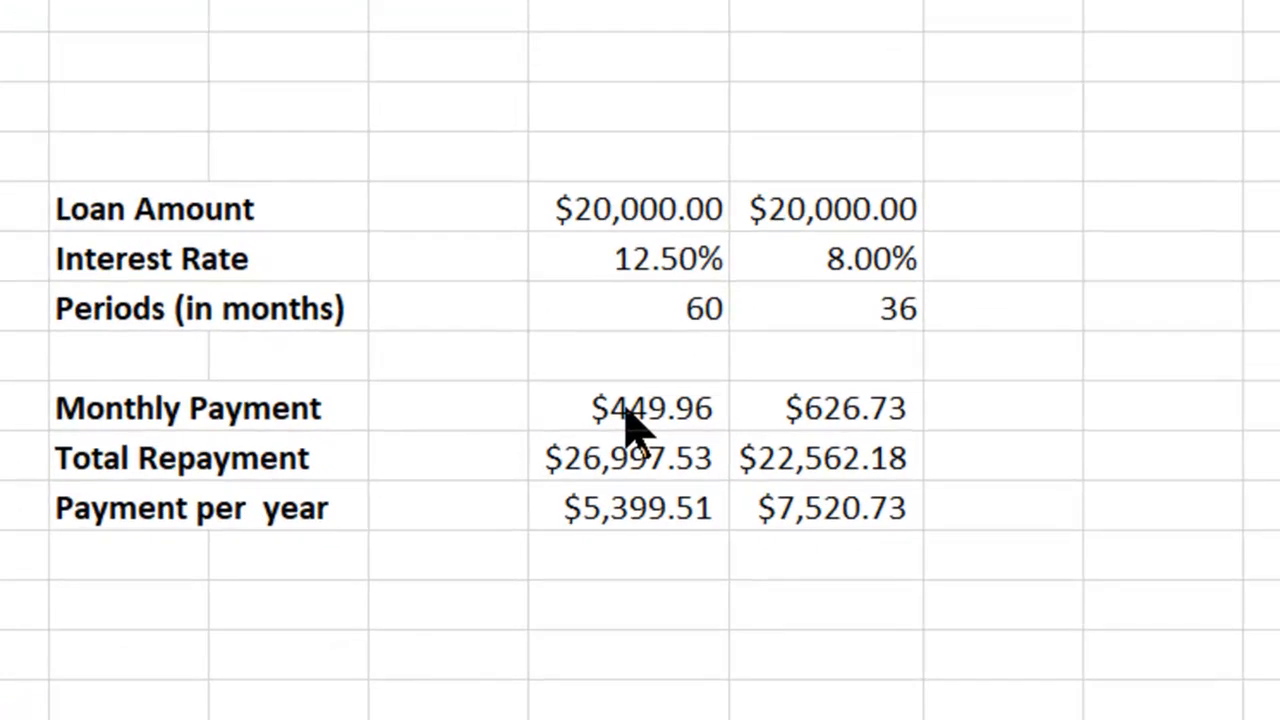
Clear the Monthly Payment, Total Repayment and Payment per year results for both loans.
{"action": "left_click", "coordinate": [627, 408]}
{"action": "left_click_drag", "start_coordinate": [627, 408], "coordinate": [831, 506]}
{"action": "key", "text": "Delete"}
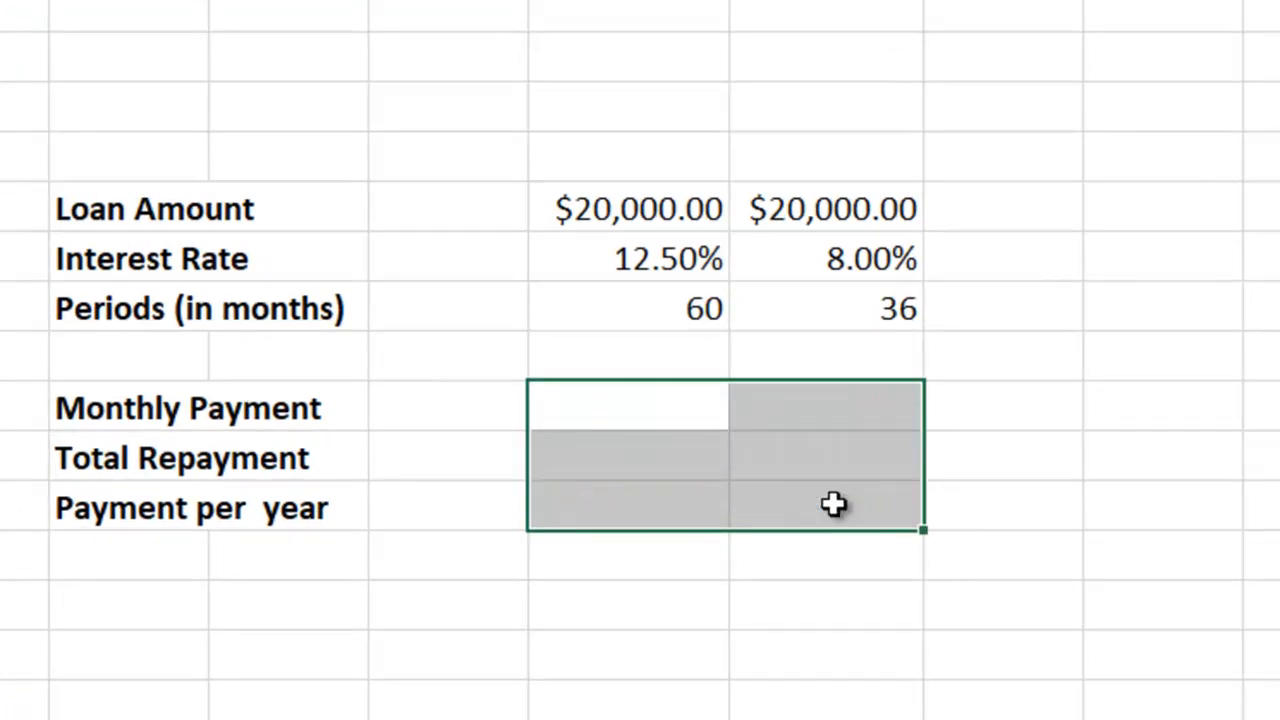
Calculate the first loan's Monthly Payment in F9 with the formula =PMT(F6/12,F7,-F5).
{"action": "left_click", "coordinate": [670, 421]}
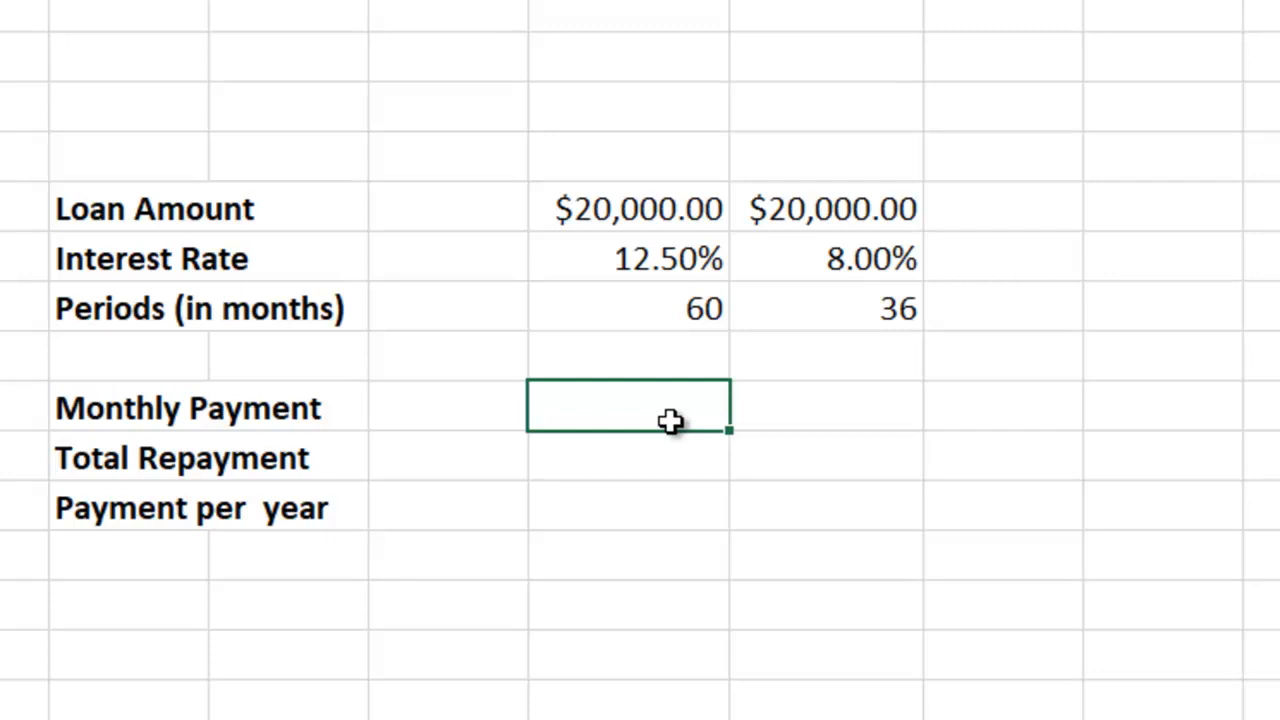
{"action": "double_click", "coordinate": [670, 421]}
{"action": "type", "text": "=PMT"}
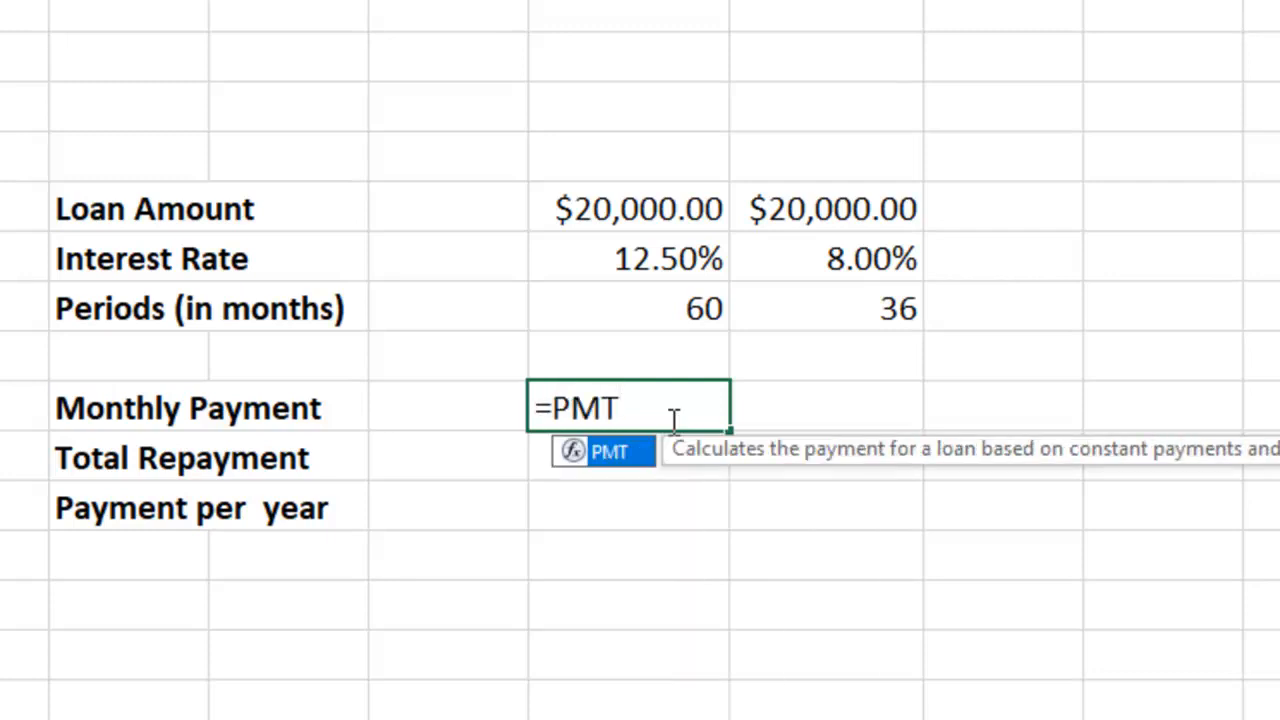
{"action": "type", "text": "("}
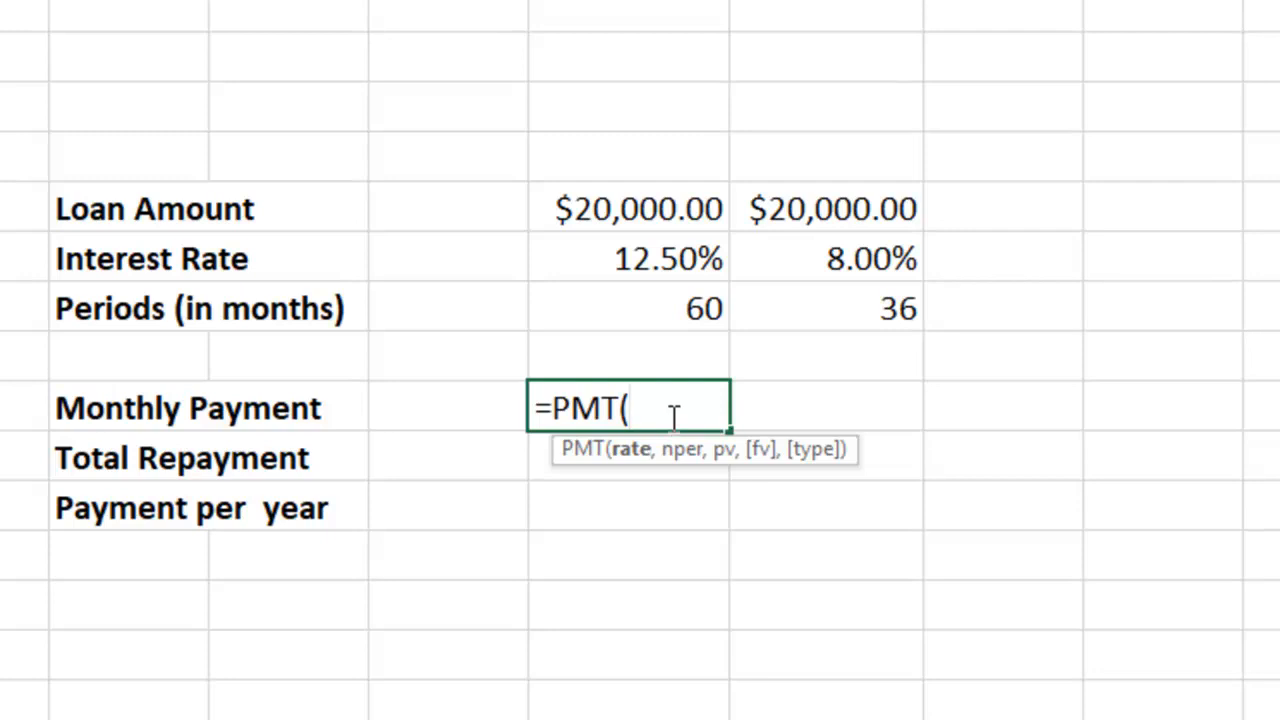
{"action": "left_click", "coordinate": [653, 262]}
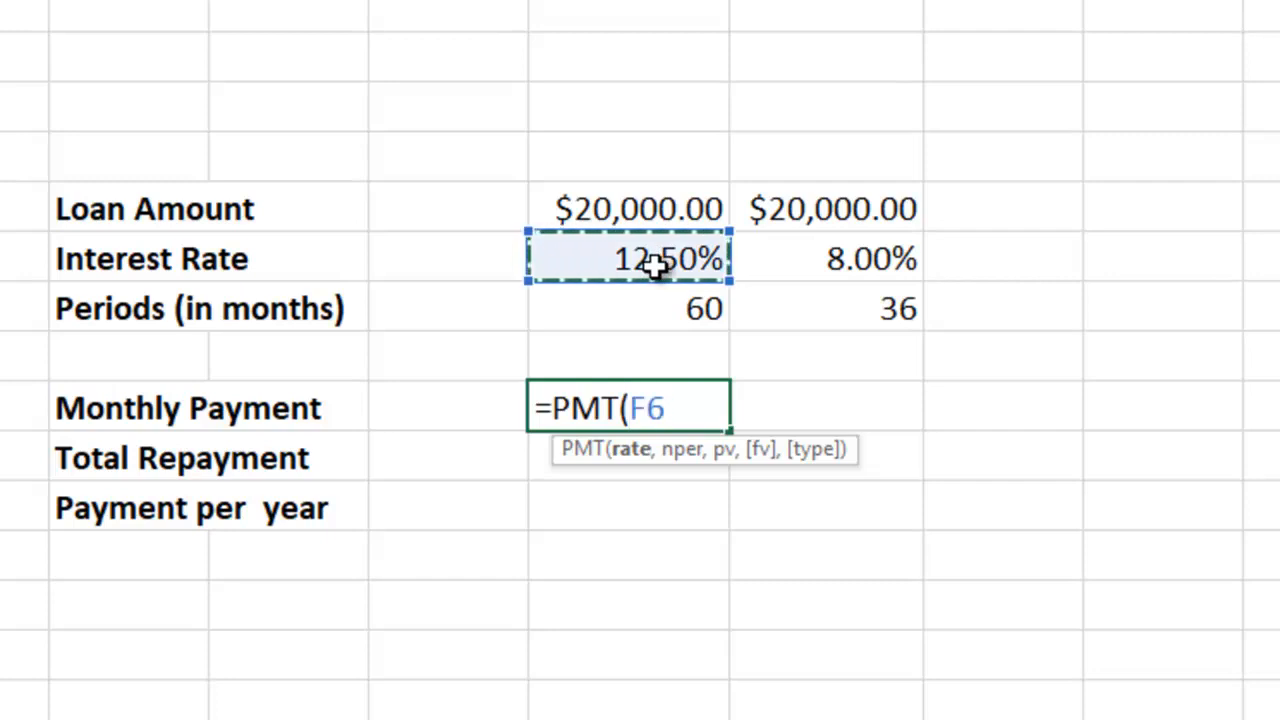
{"action": "type", "text": "/"}
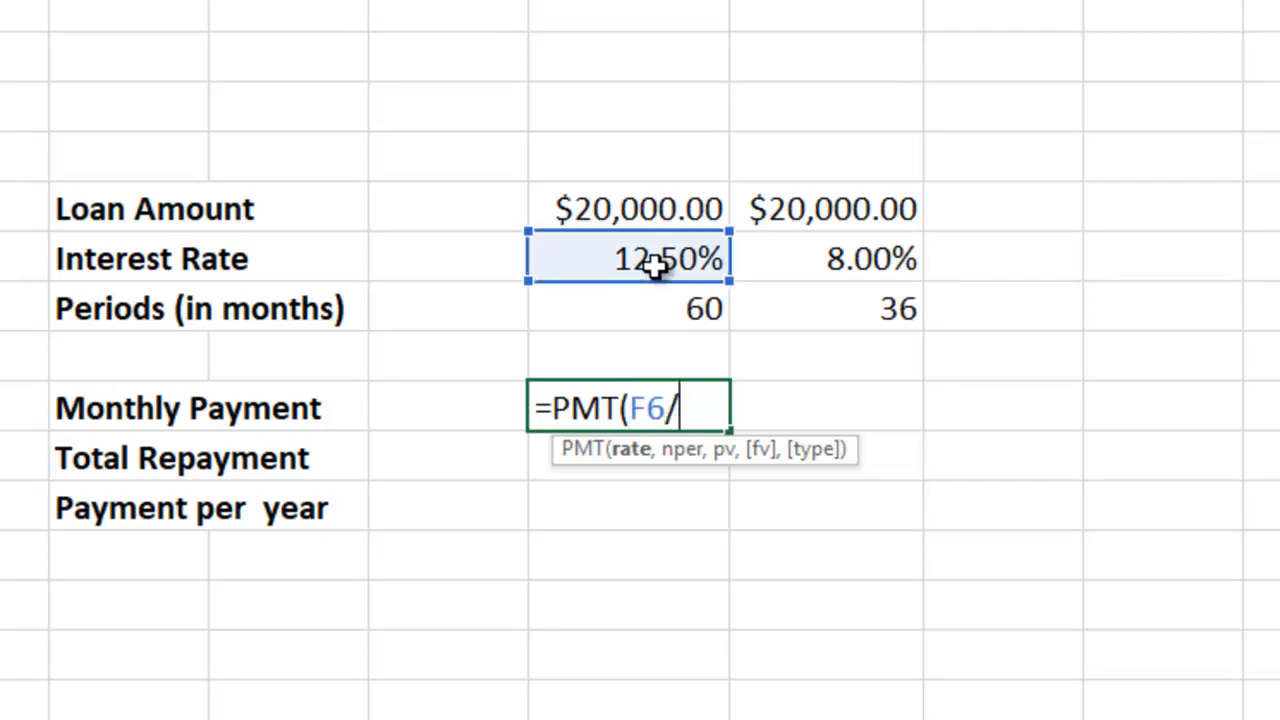
{"action": "type", "text": "12,"}
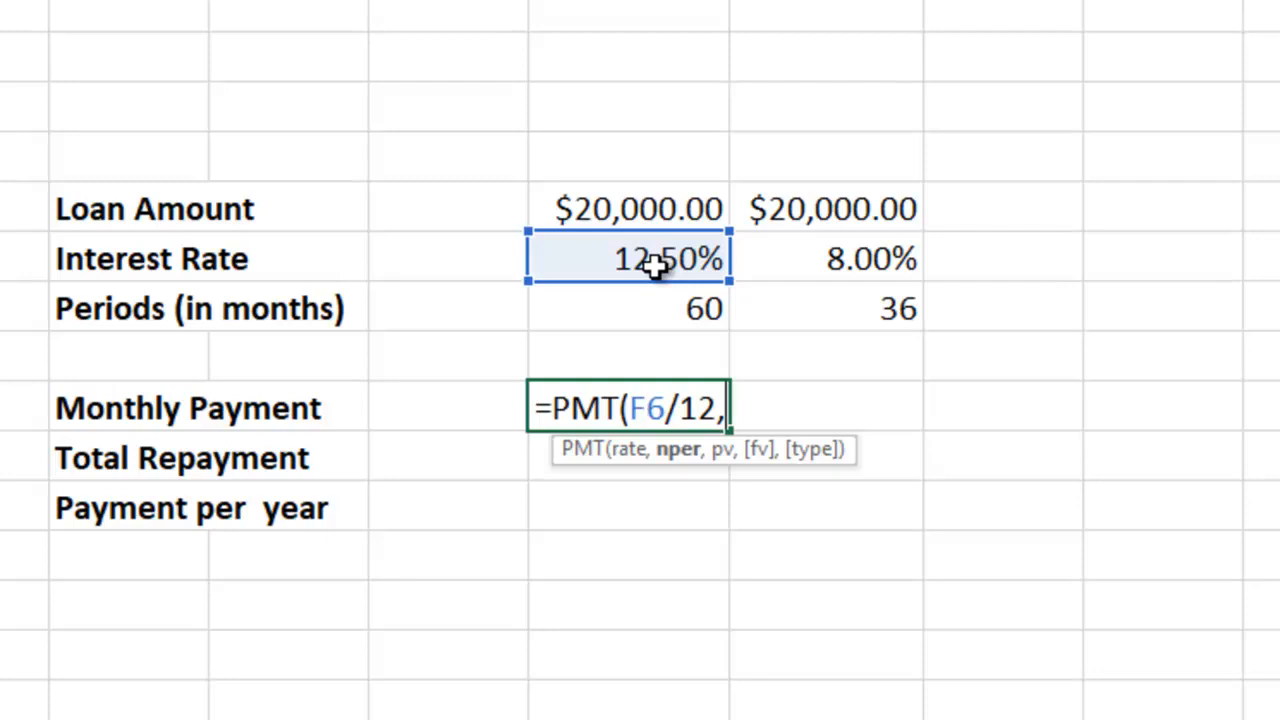
{"action": "left_click", "coordinate": [655, 318]}
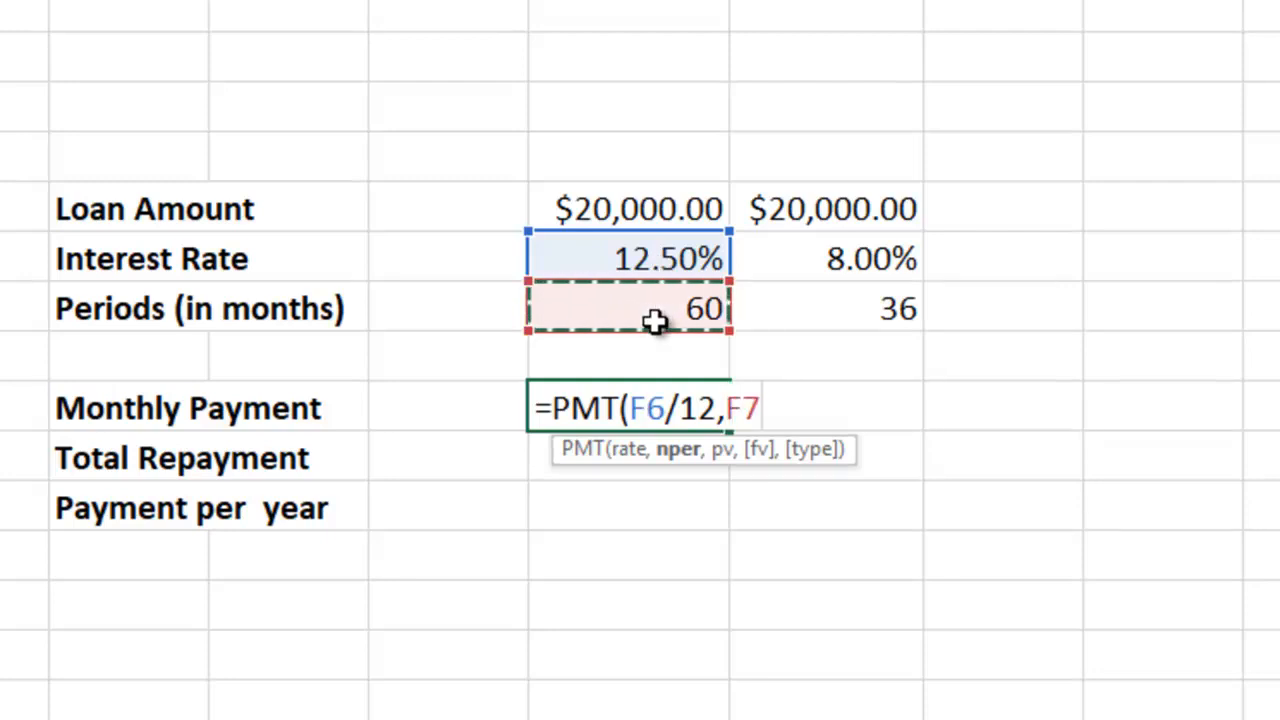
{"action": "type", "text": ","}
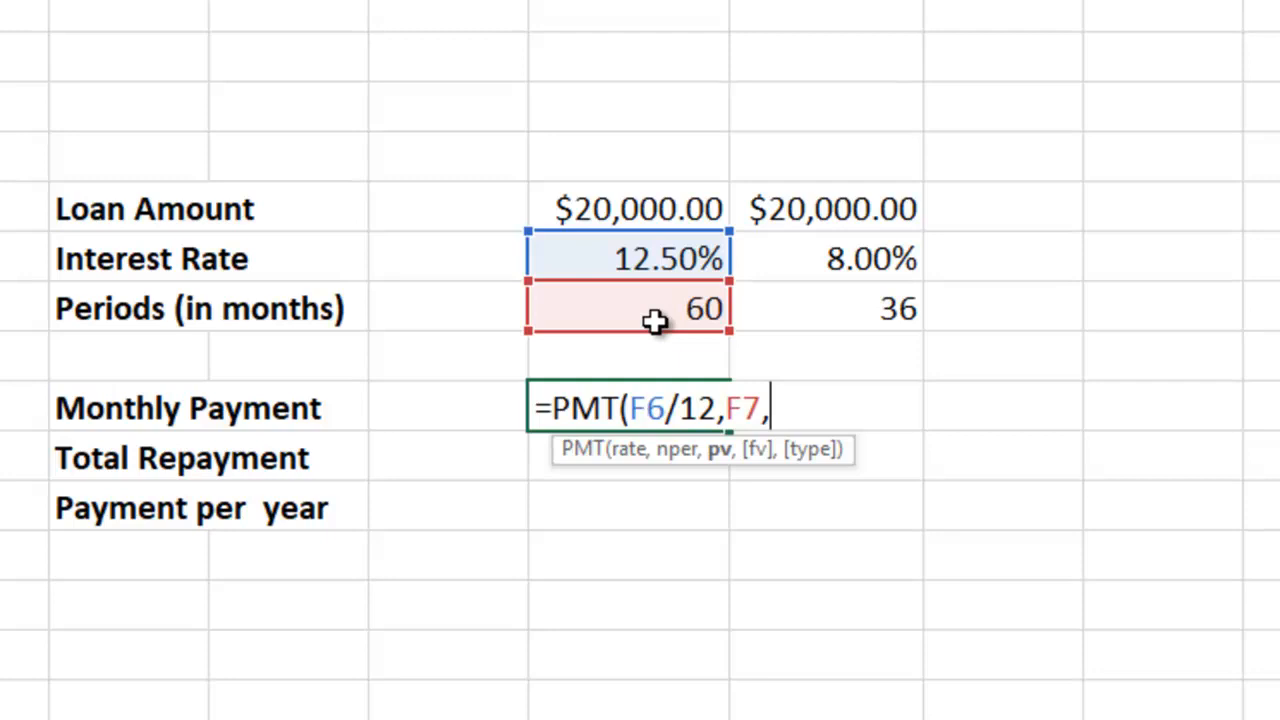
{"action": "type", "text": "-"}
{"action": "left_click", "coordinate": [628, 207]}
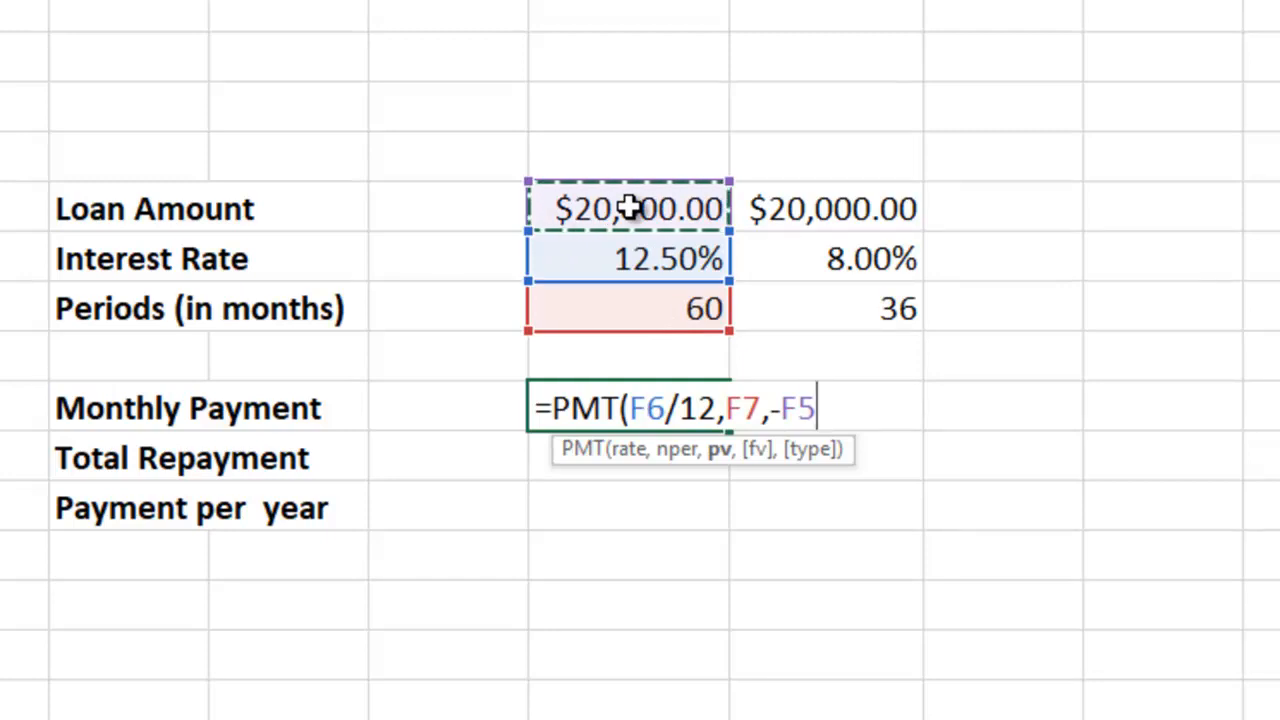
{"action": "type", "text": ")"}
{"action": "key", "text": "Return"}
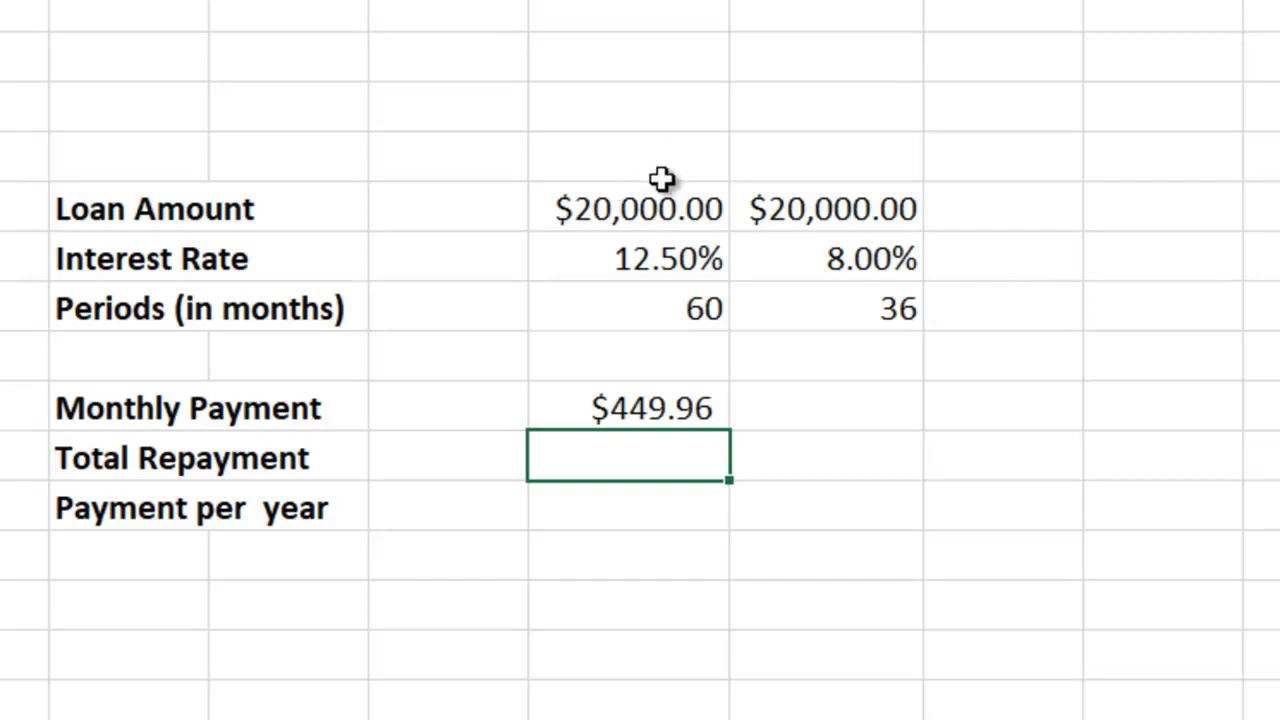
Start the second loan's Monthly Payment formula in G9 with PMT, using G6 as rate and G7 as number of periods.
{"action": "left_click", "coordinate": [847, 417]}
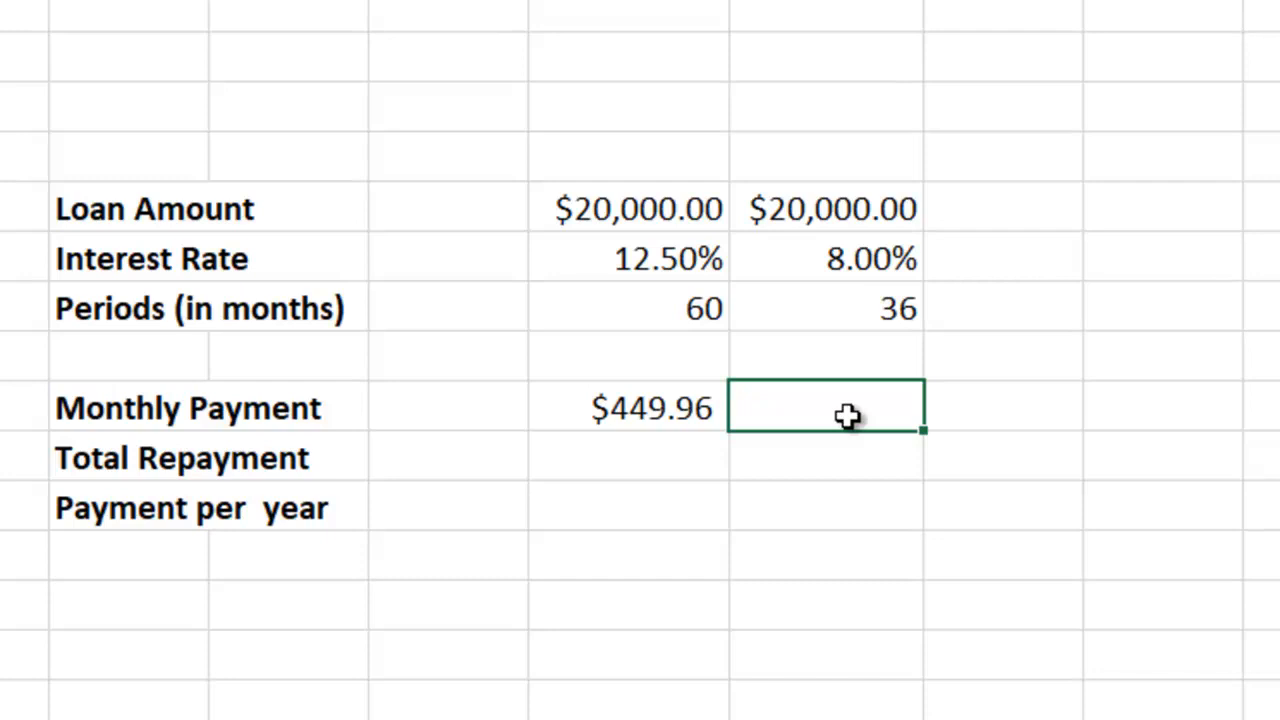
{"action": "double_click", "coordinate": [847, 416]}
{"action": "type", "text": "=P"}
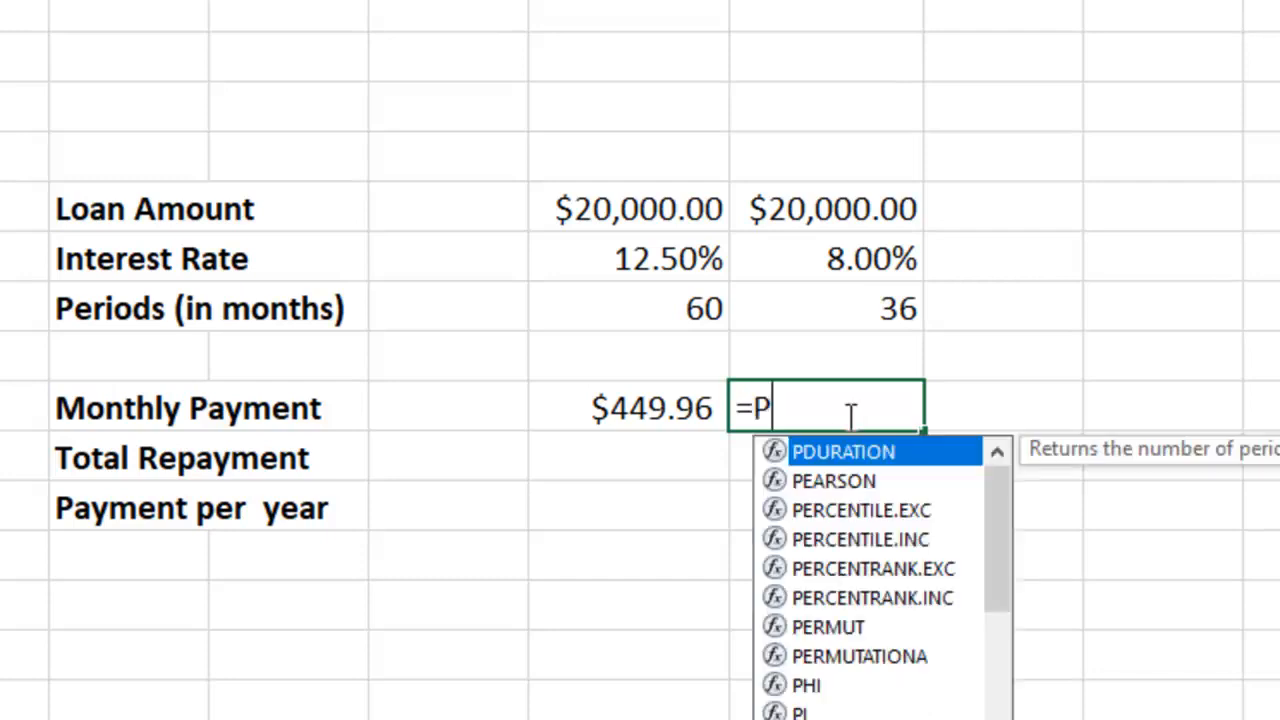
{"action": "type", "text": "MT("}
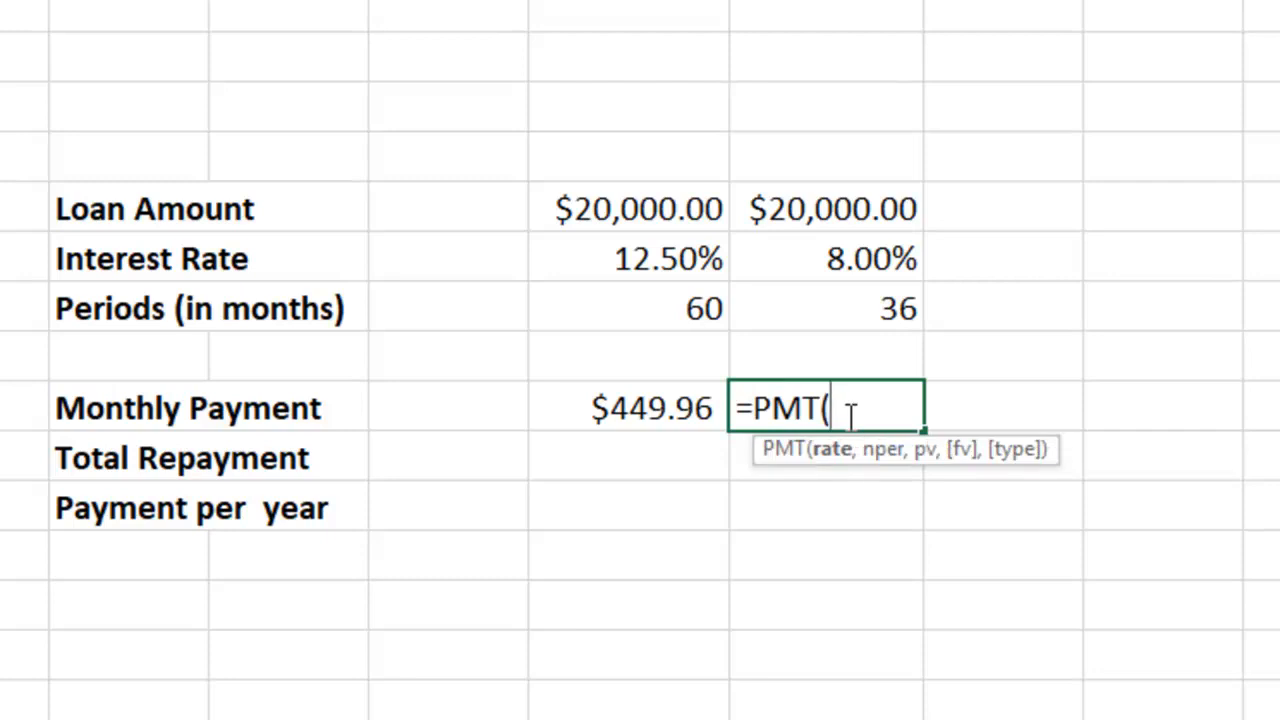
{"action": "left_click", "coordinate": [829, 259]}
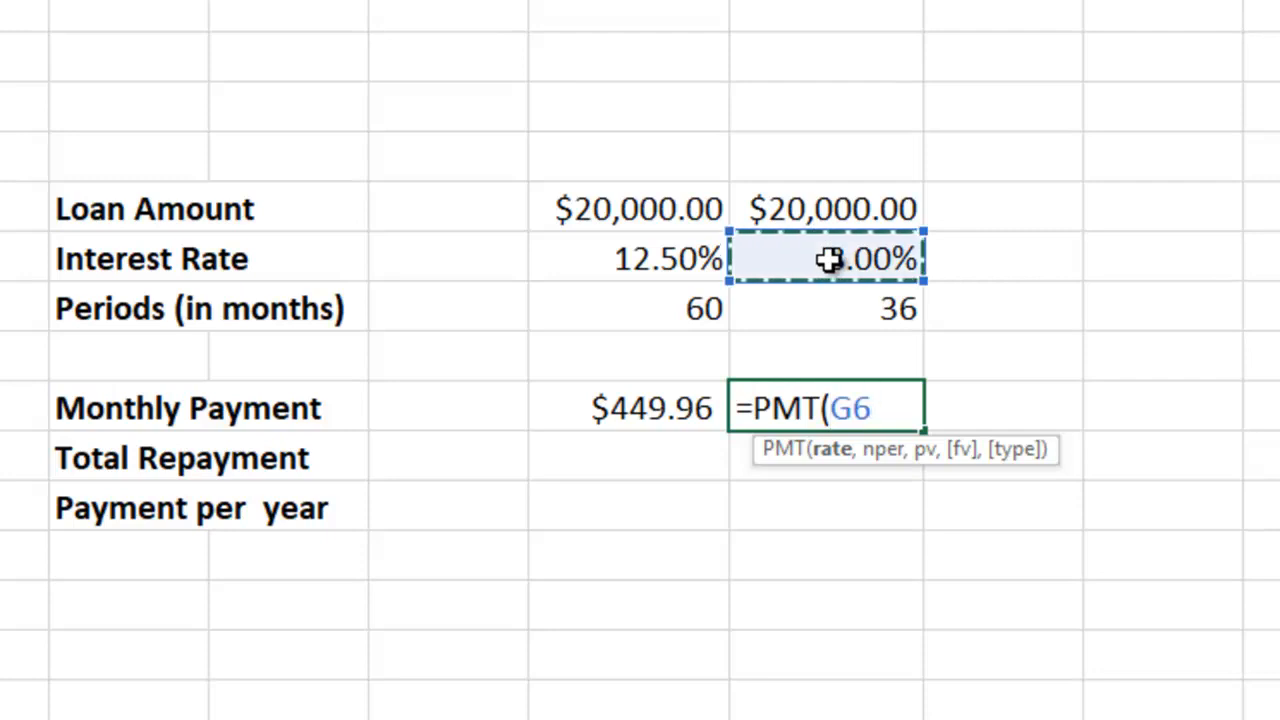
{"action": "type", "text": ","}
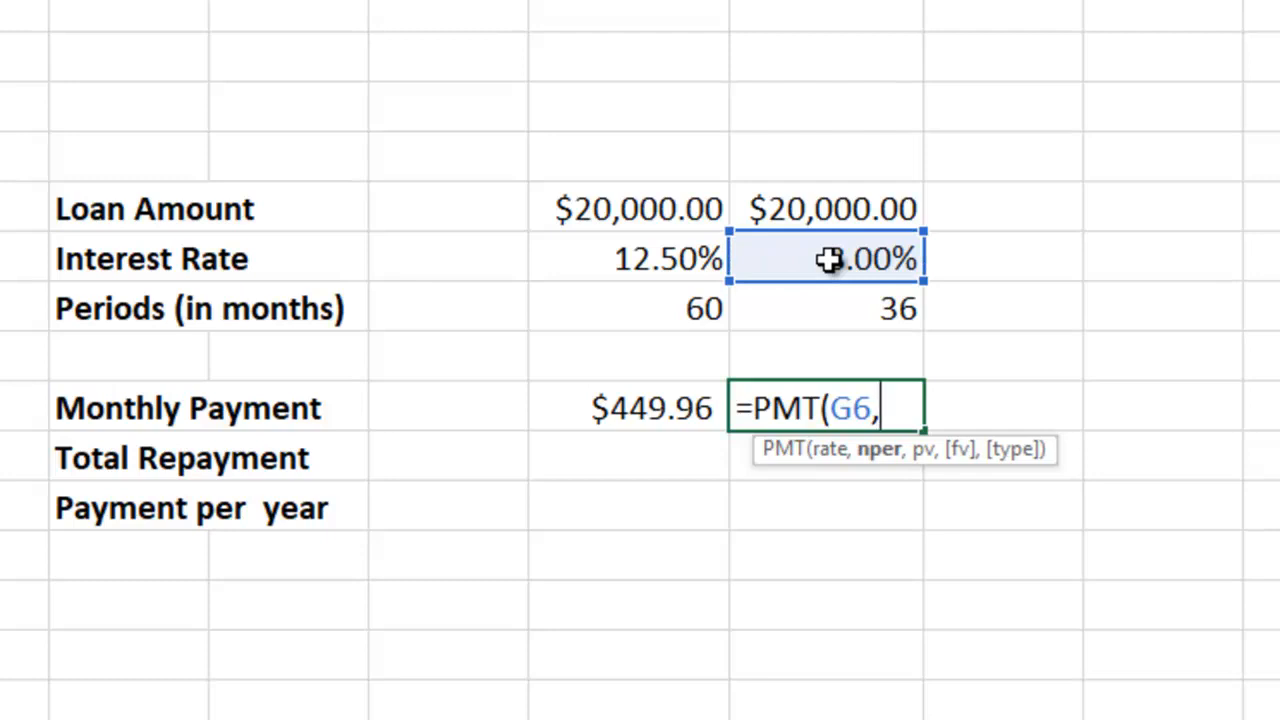
{"action": "left_click", "coordinate": [838, 316]}
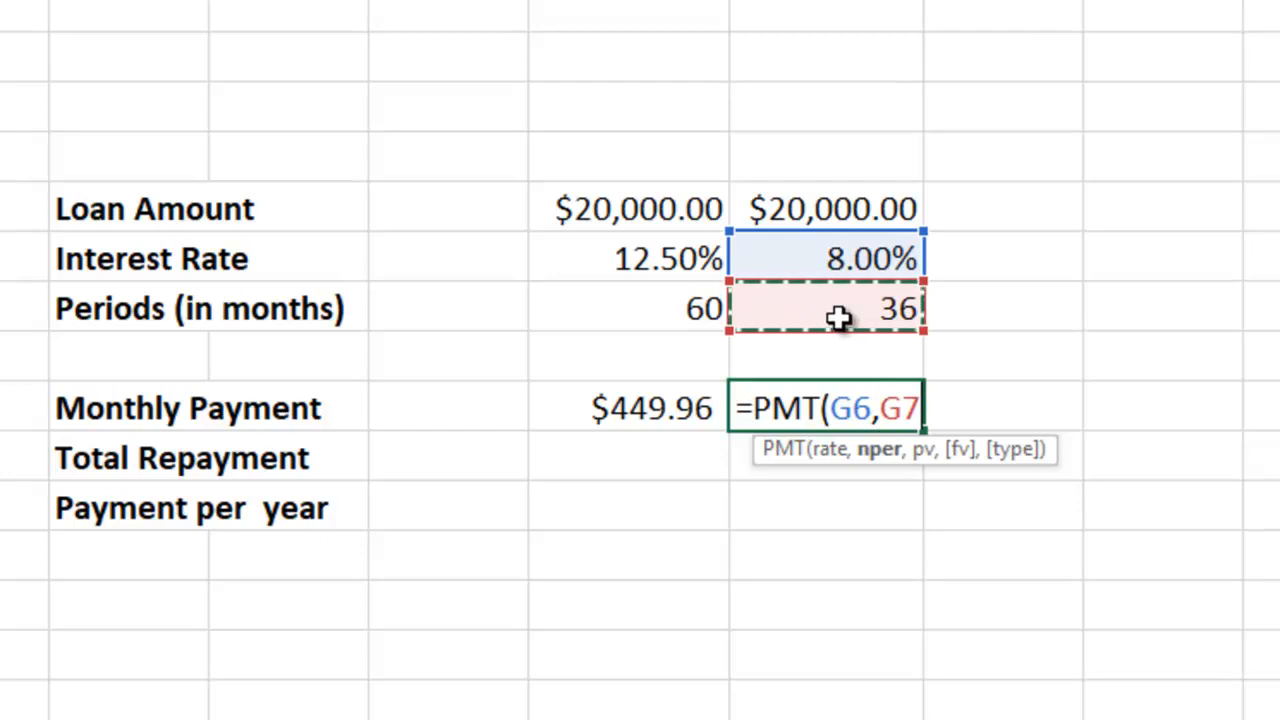
Change the rate argument in the second loan's PMT formula to the monthly rate G6/12.
{"action": "key", "text": "Left"}
{"action": "key", "text": "Right"}
{"action": "left_click", "coordinate": [874, 408]}
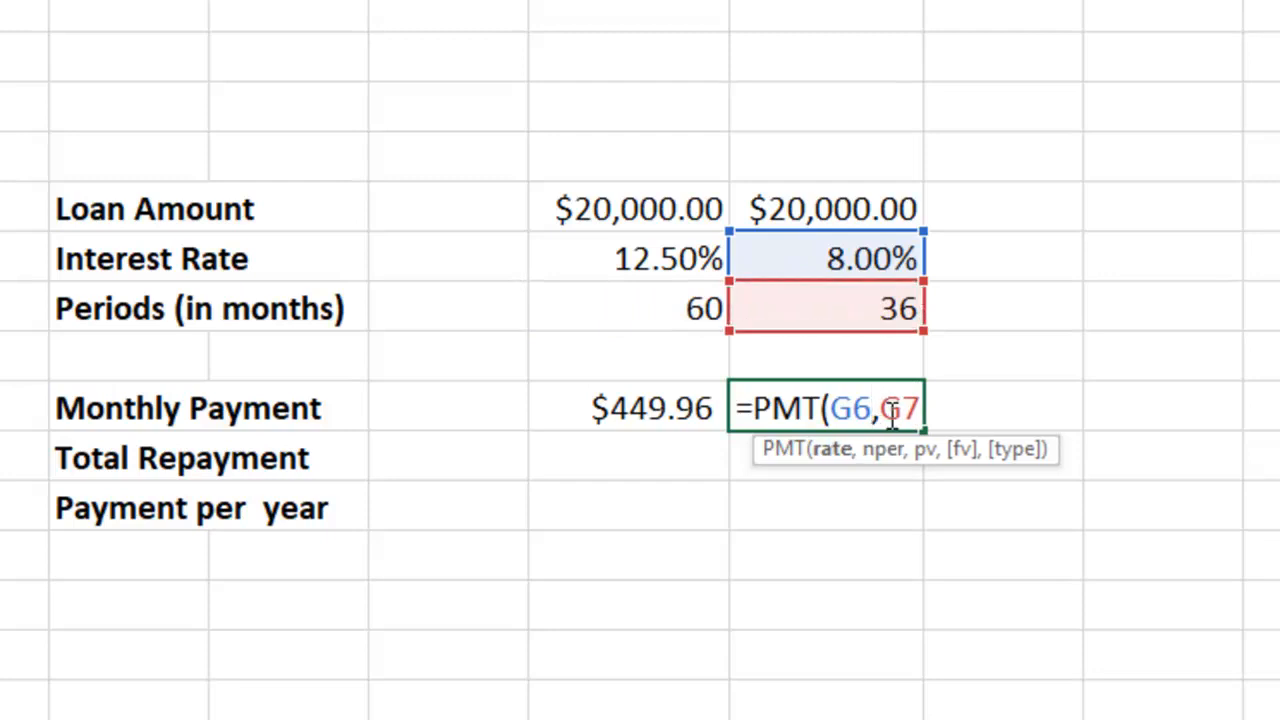
{"action": "type", "text": "/"}
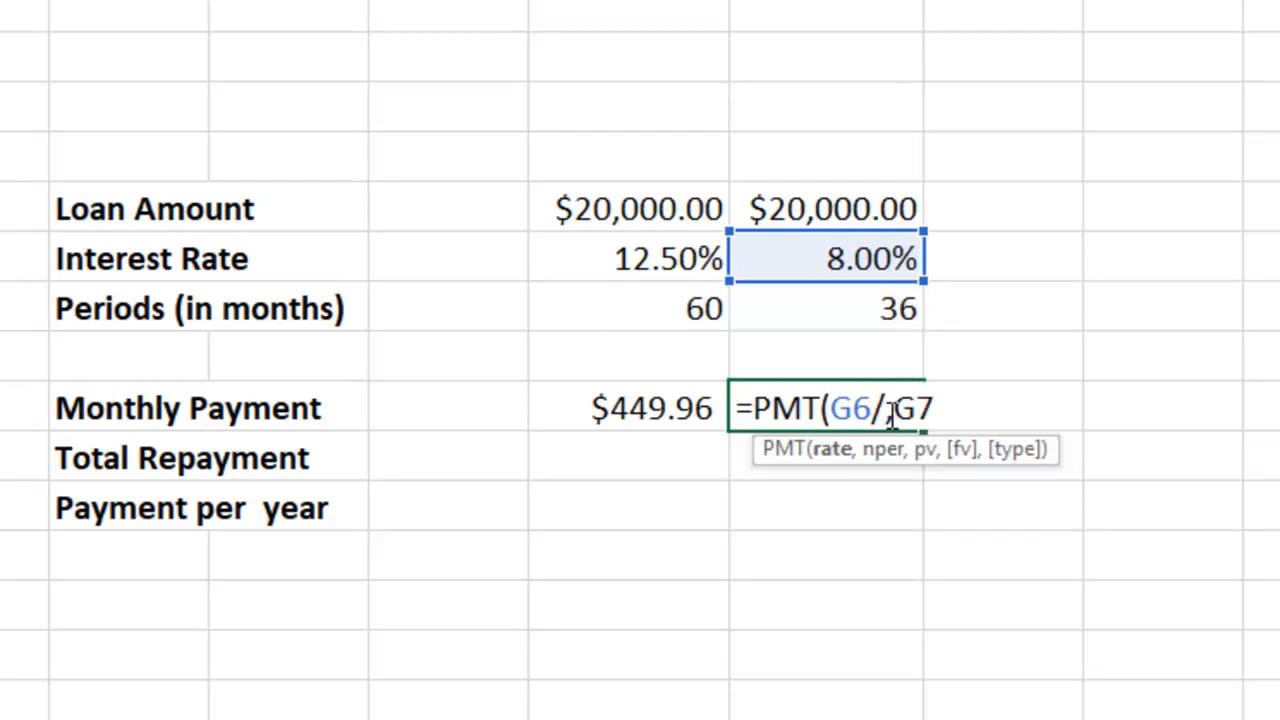
{"action": "type", "text": "12,"}
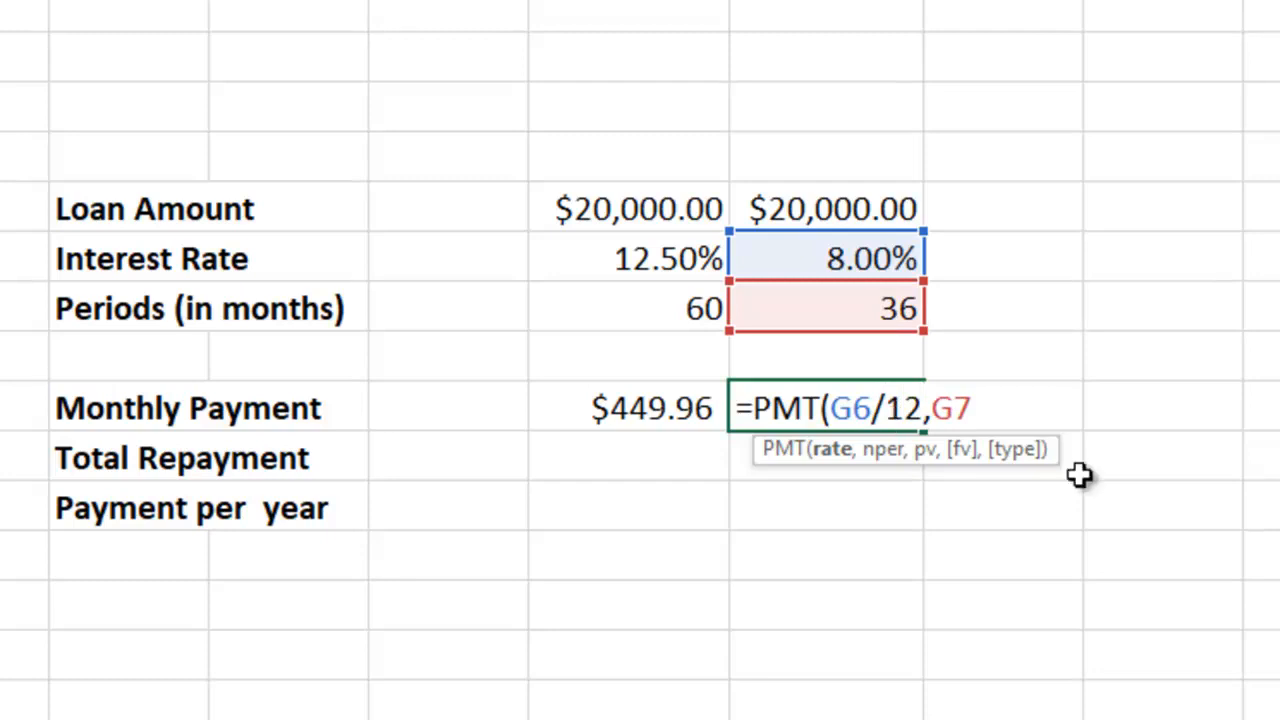
Add -G5 as the present value and complete the second loan's formula as =PMT(G6/12,G7,-G5).
{"action": "key", "text": "Right"}
{"action": "key", "text": "Right"}
{"action": "key", "text": "Right"}
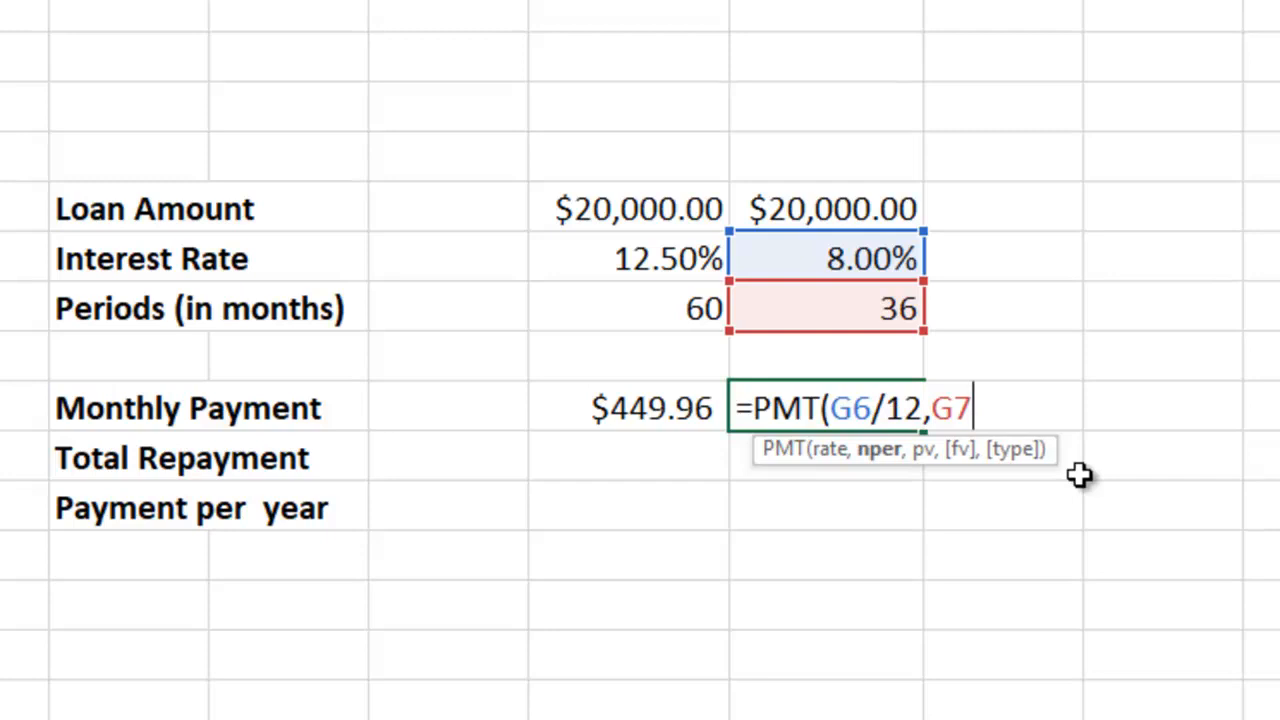
{"action": "type", "text": ","}
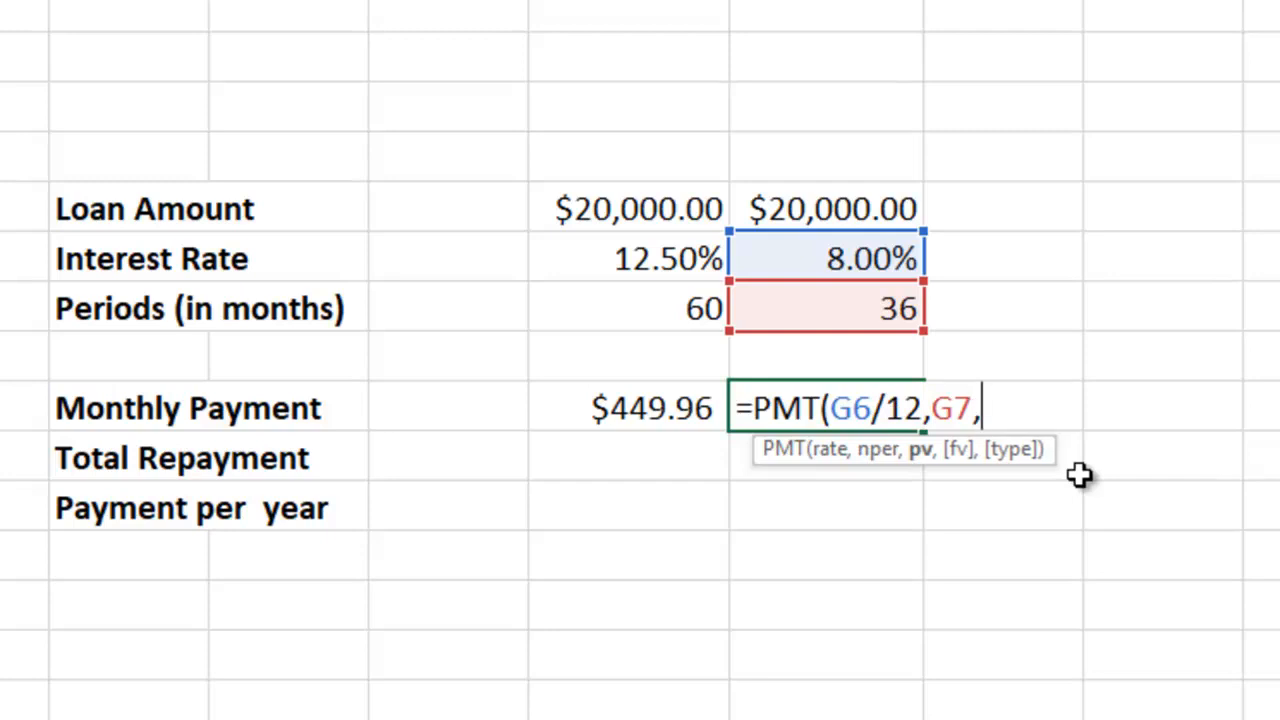
{"action": "type", "text": "-"}
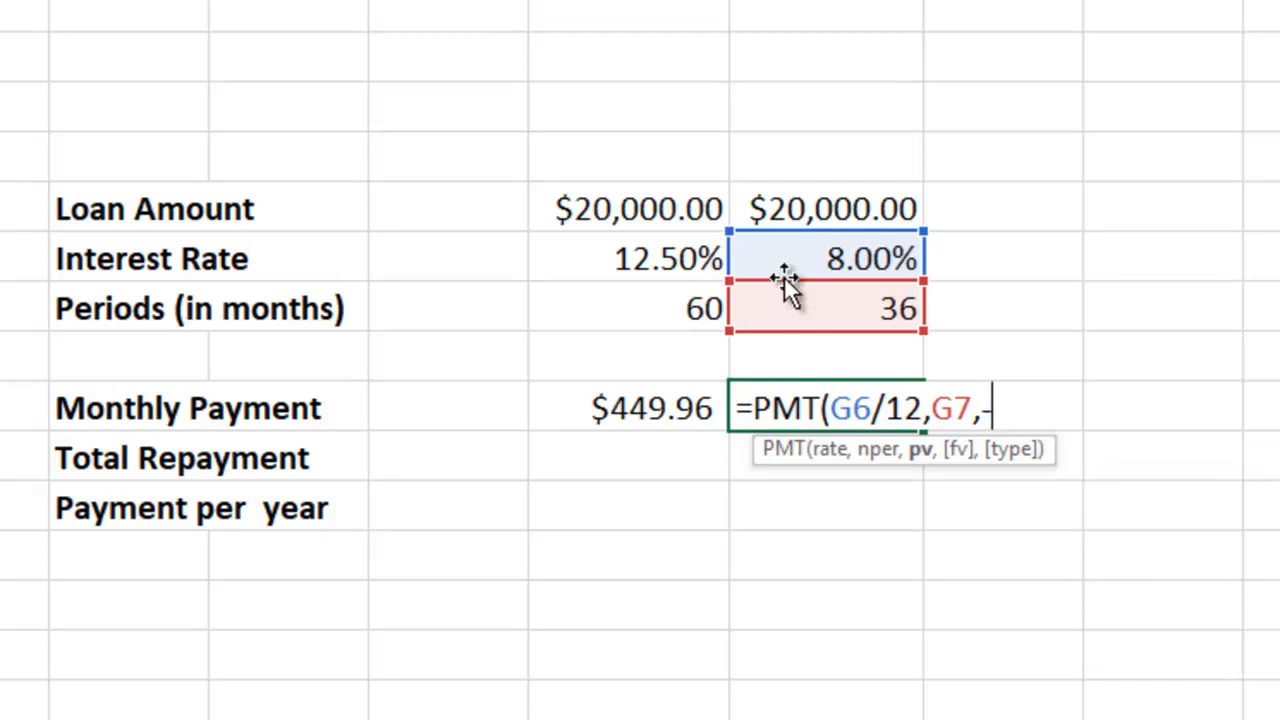
{"action": "left_click", "coordinate": [785, 208]}
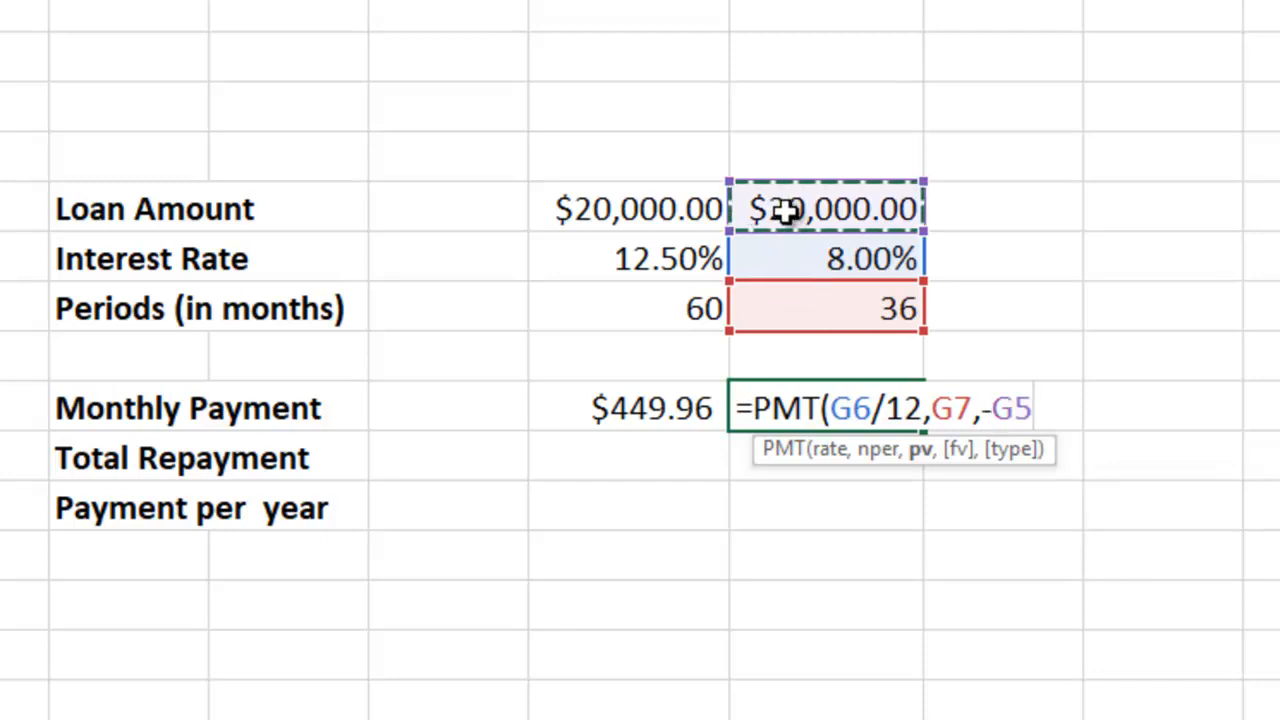
{"action": "type", "text": ")"}
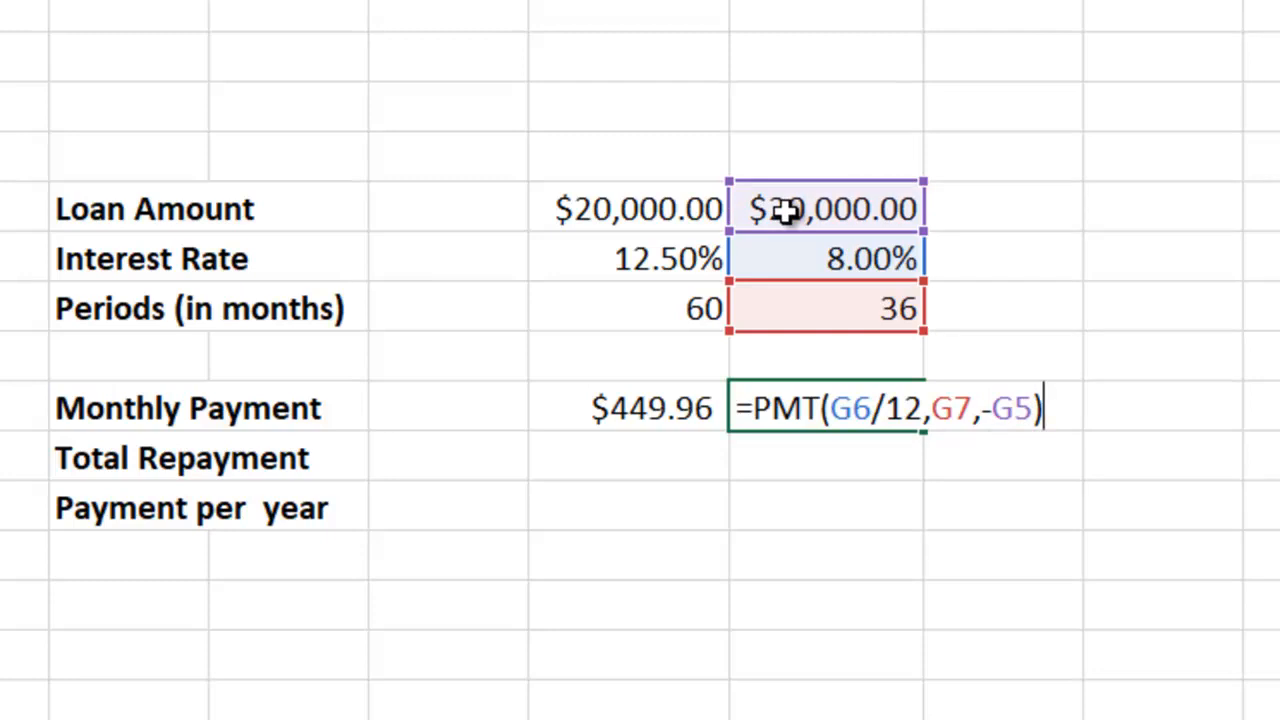
{"action": "key", "text": "Return"}
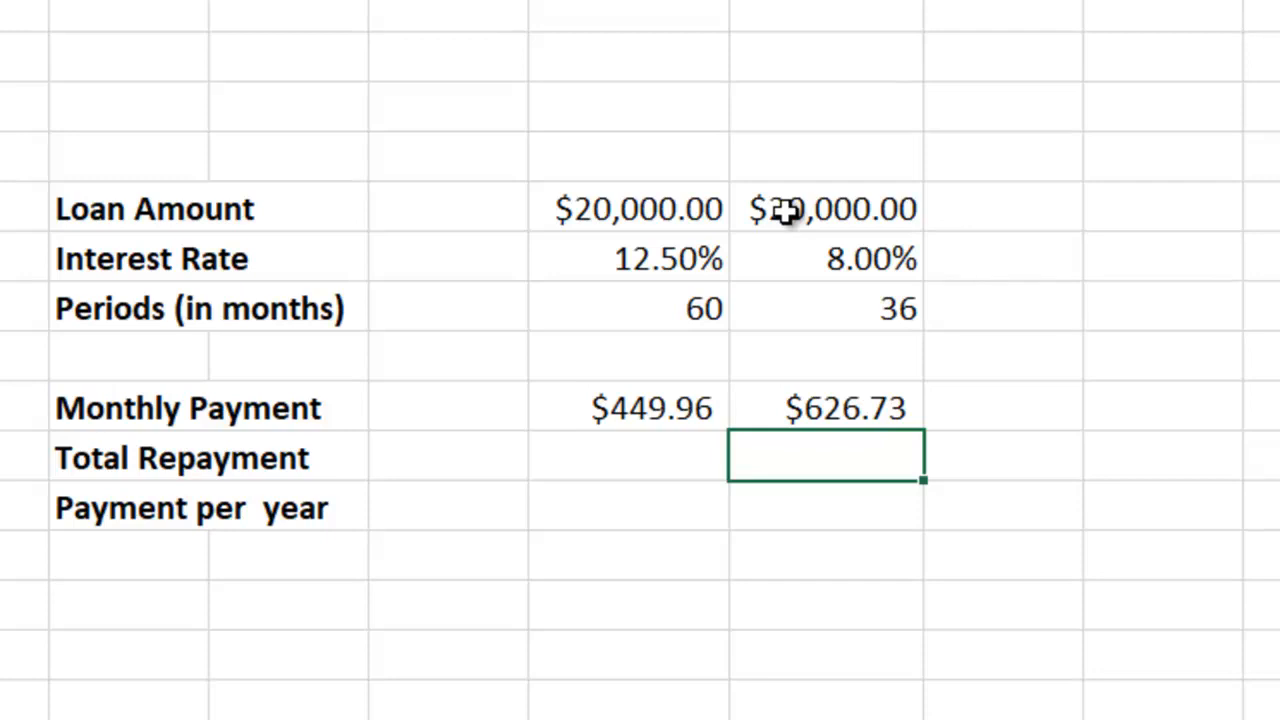
Calculate the first loan's Total Repayment in F10 by multiplying monthly payment by periods with =F9*F7.
{"action": "left_click", "coordinate": [622, 460]}
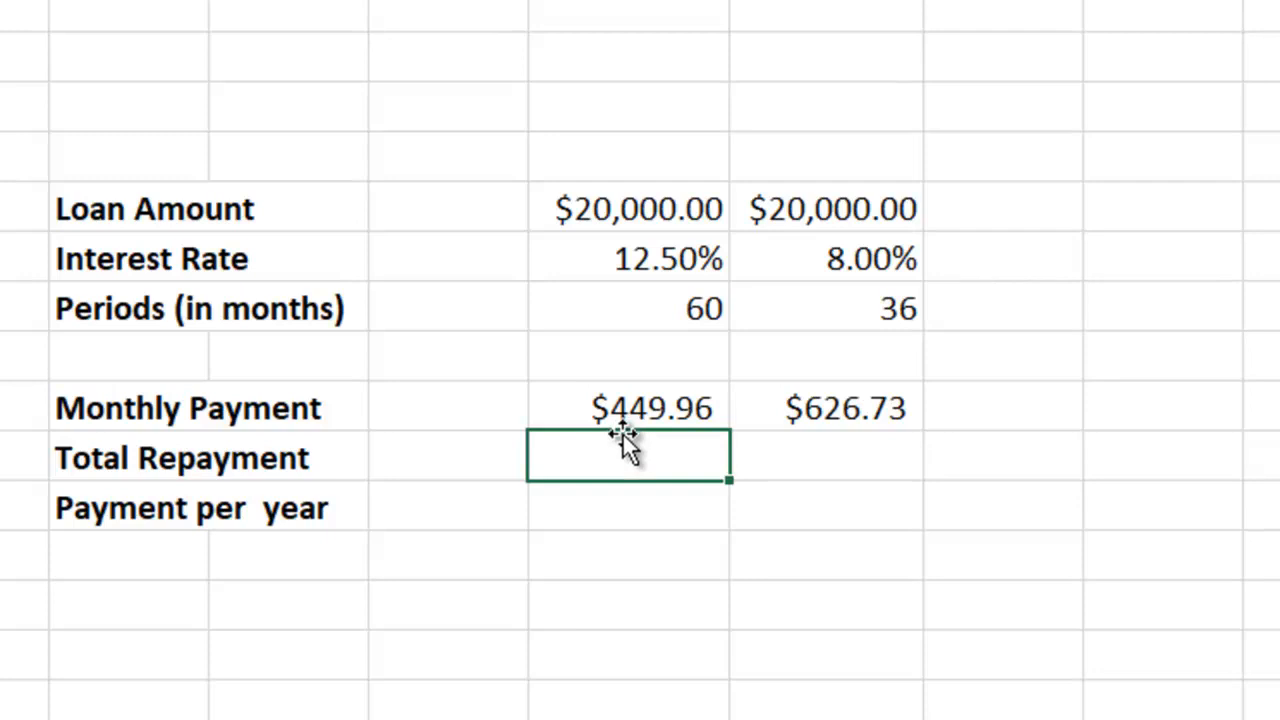
{"action": "type", "text": "="}
{"action": "left_click", "coordinate": [643, 410]}
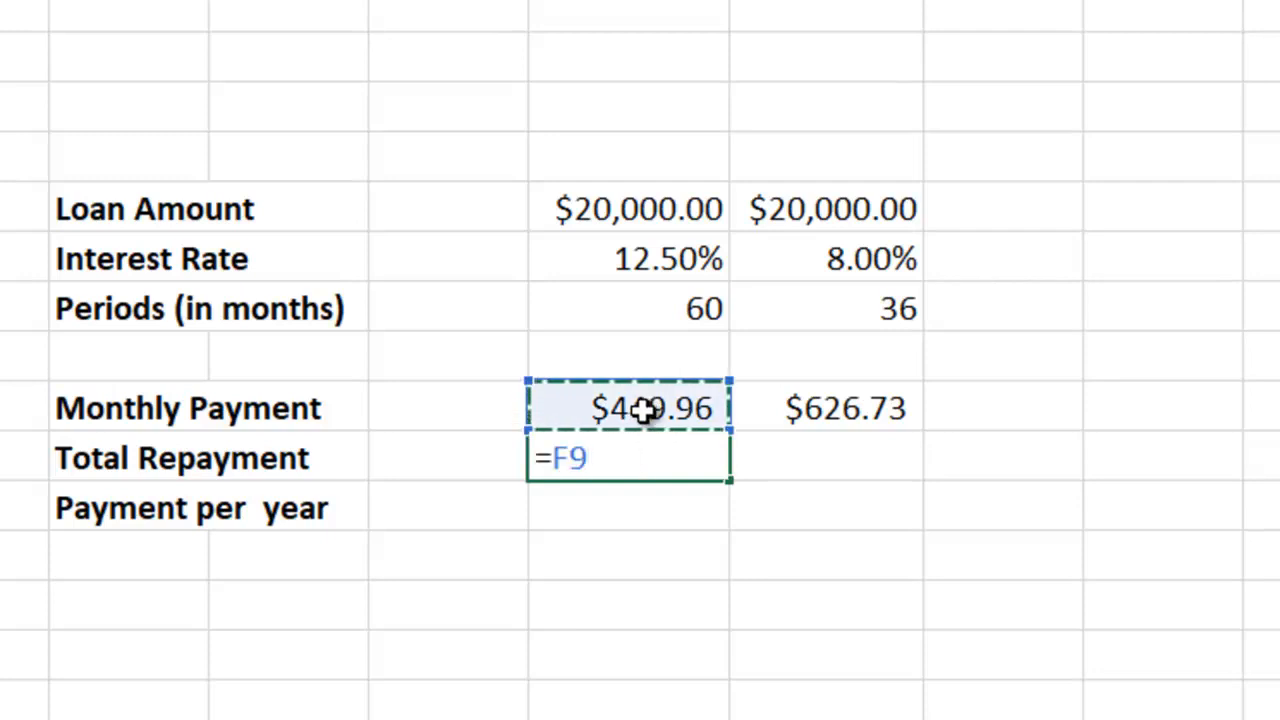
{"action": "type", "text": "*"}
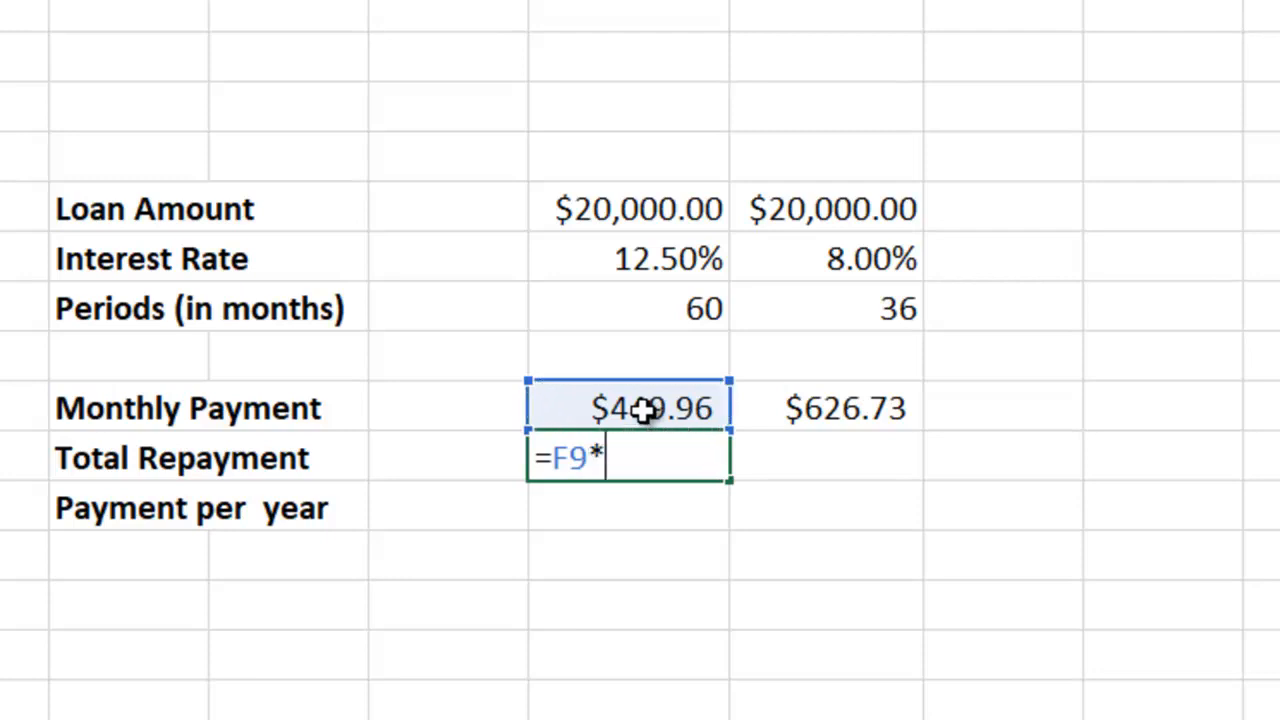
{"action": "left_click", "coordinate": [653, 308]}
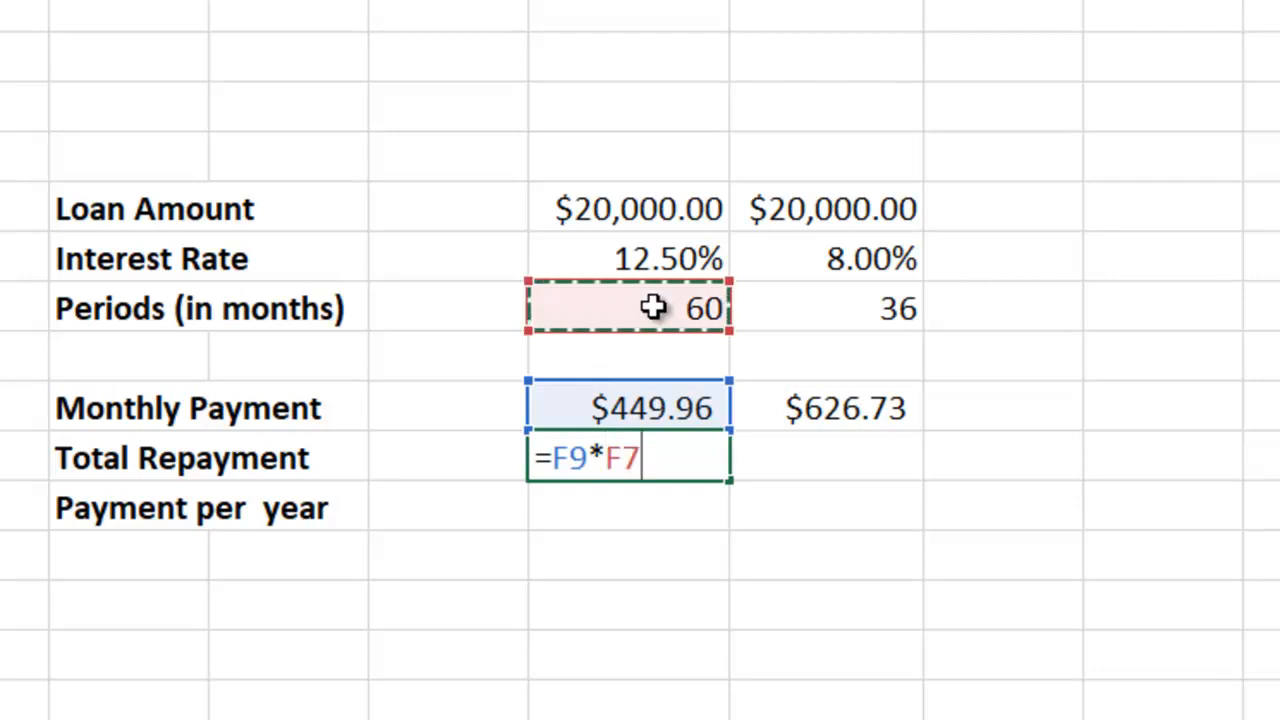
{"action": "key", "text": "Return"}
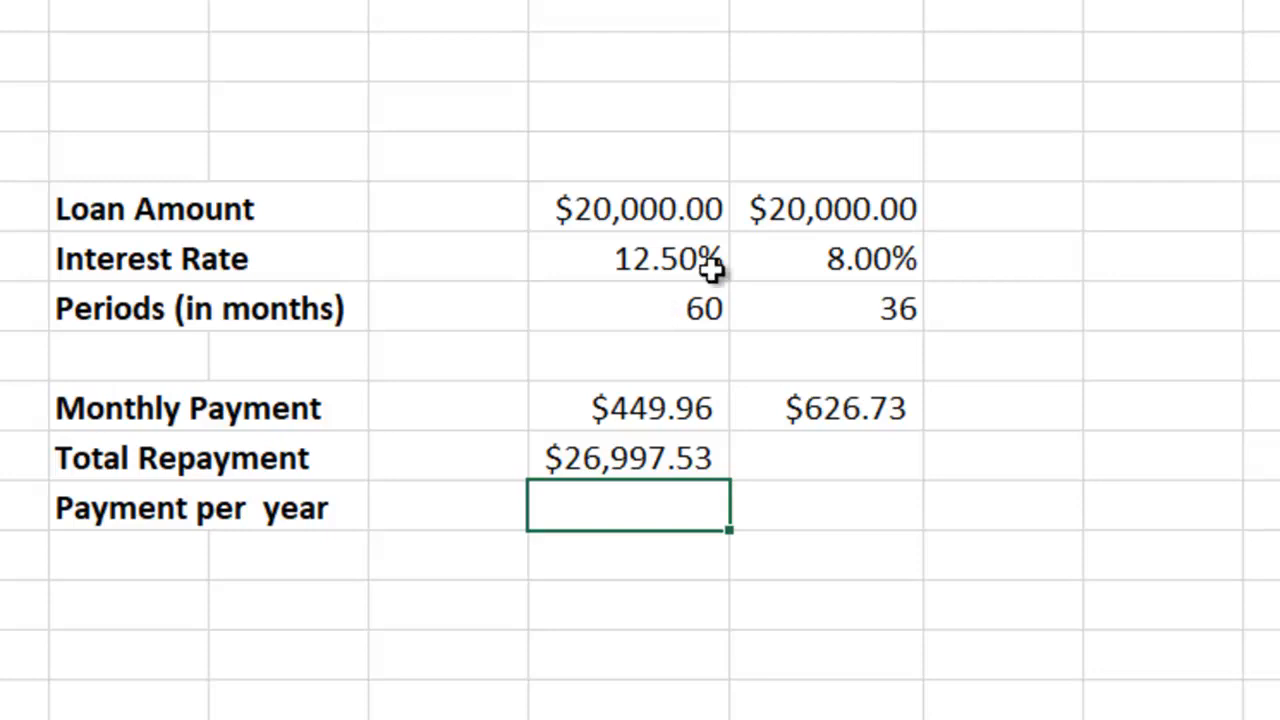
Calculate the second loan's Total Repayment in G10 by multiplying monthly payment by periods with =G9*G7.
{"action": "left_click", "coordinate": [834, 457]}
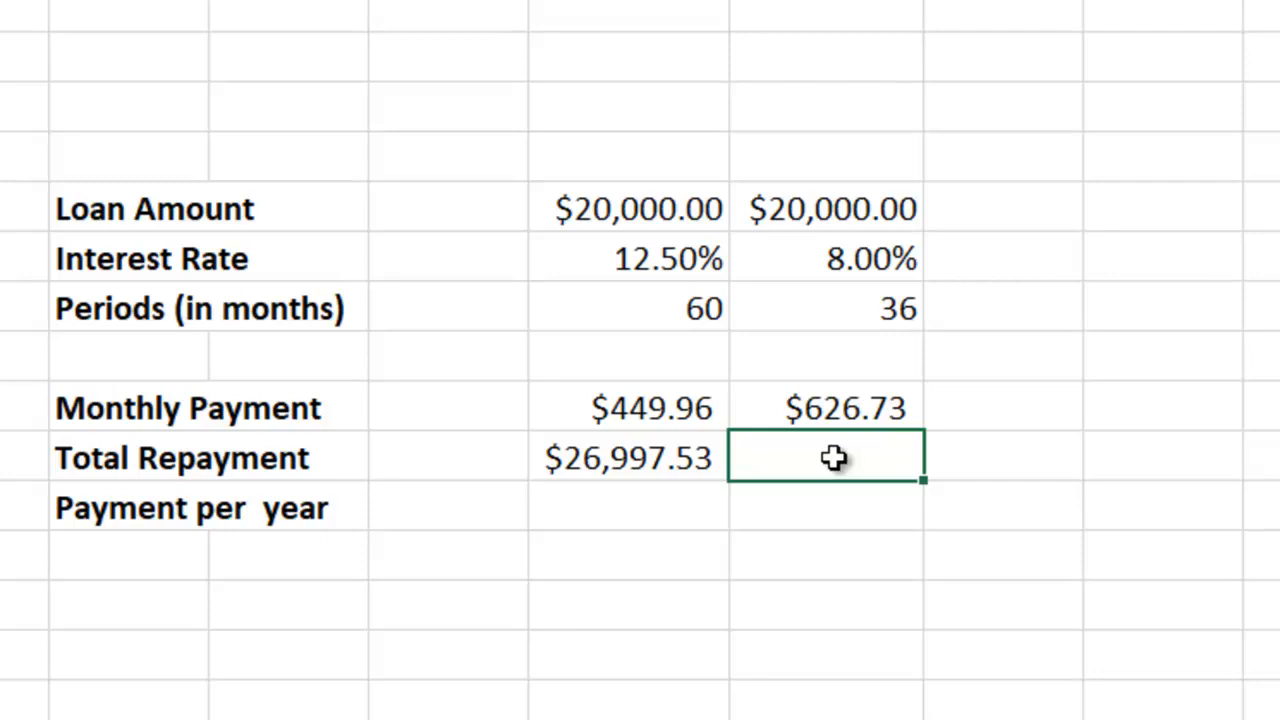
{"action": "type", "text": "="}
{"action": "left_click", "coordinate": [832, 403]}
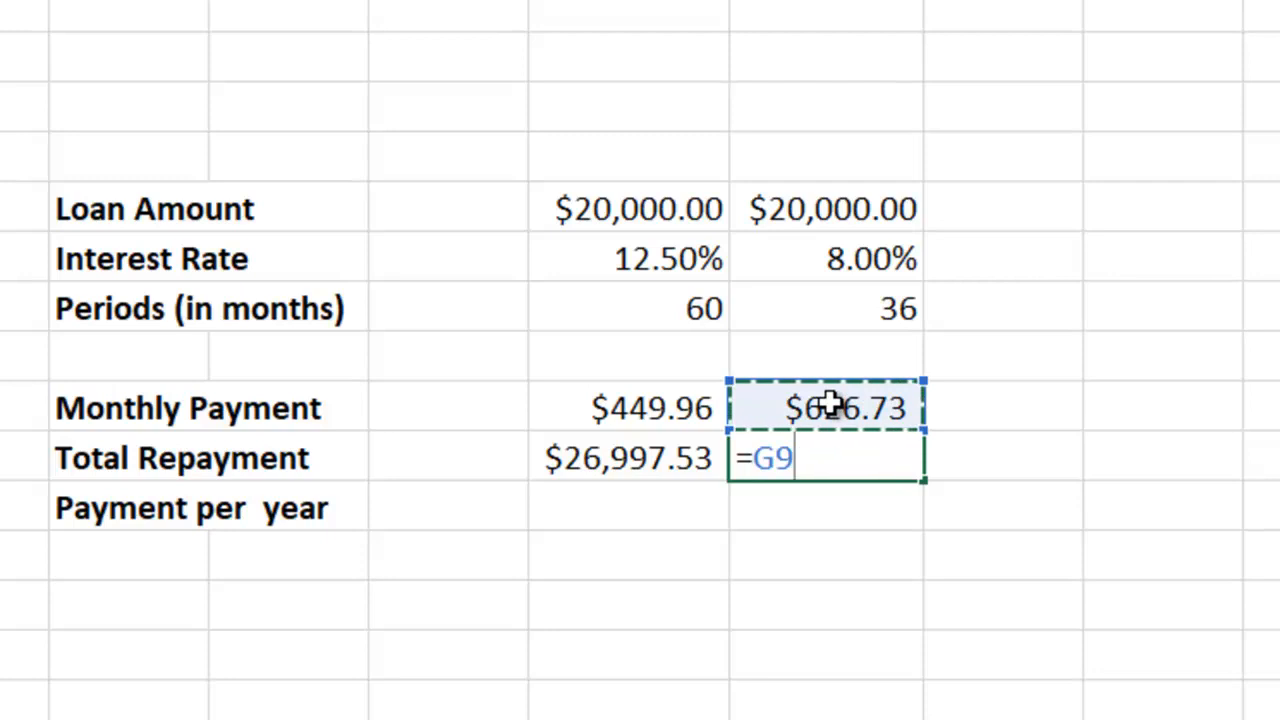
{"action": "type", "text": "*"}
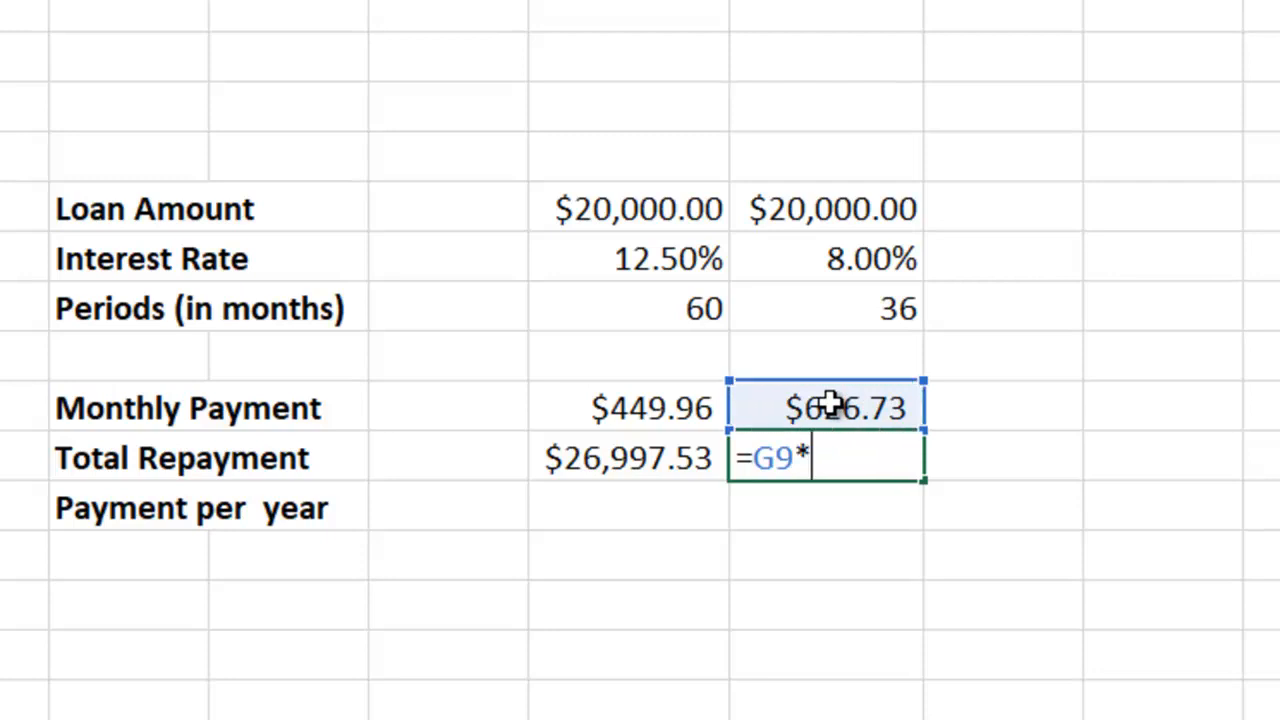
{"action": "left_click", "coordinate": [834, 307]}
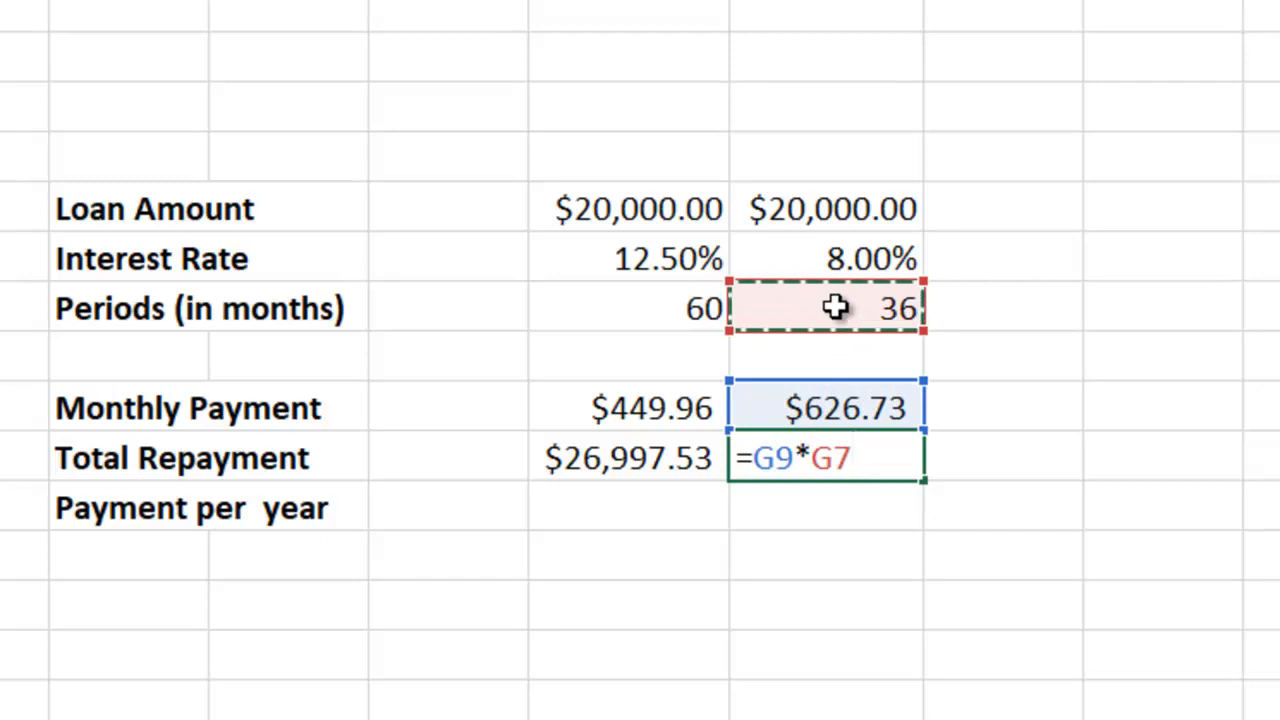
{"action": "key", "text": "Return"}
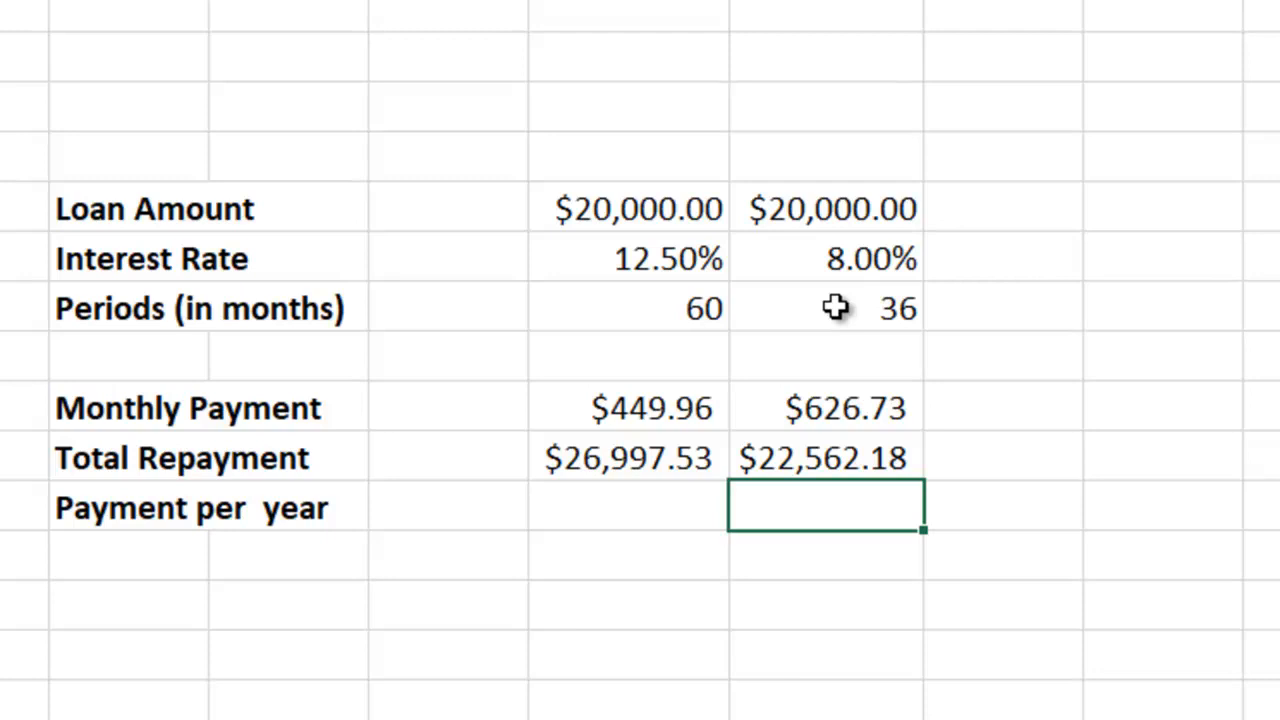
Calculate the first loan's Payment per year in F11 by multiplying its monthly payment by 12 with =F9*12.
{"action": "left_click", "coordinate": [609, 519]}
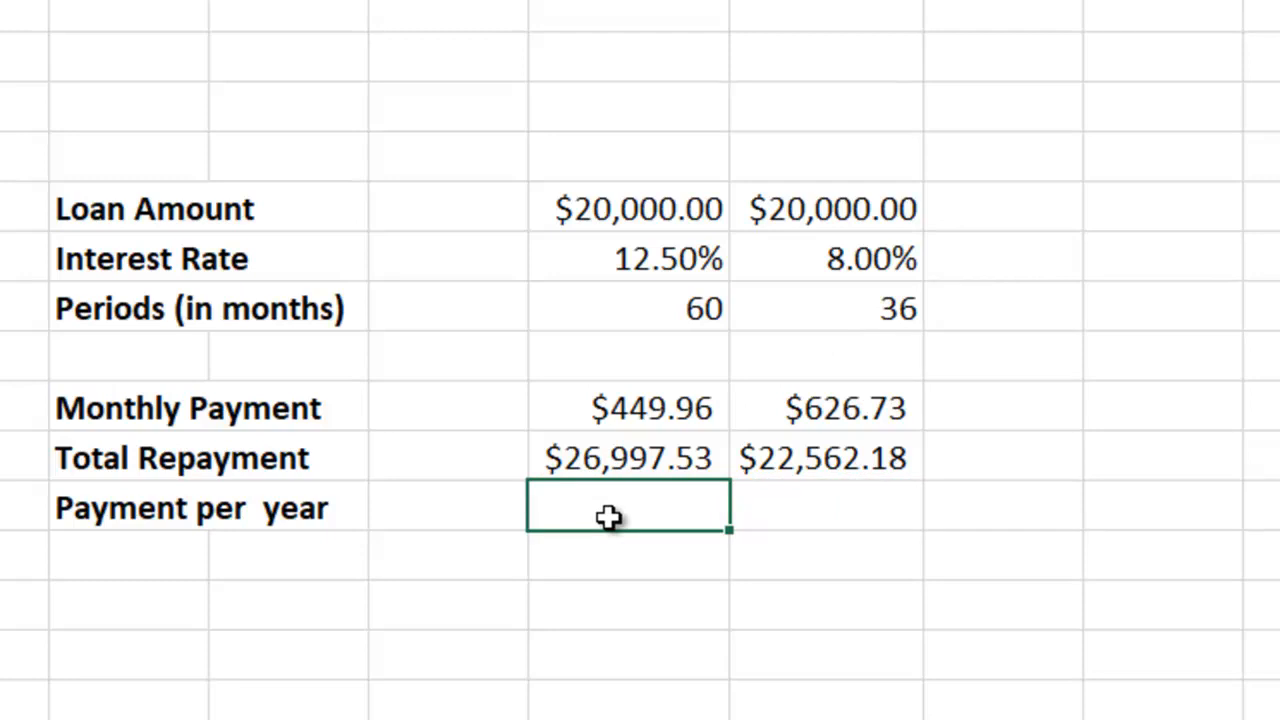
{"action": "type", "text": "="}
{"action": "left_click", "coordinate": [638, 407]}
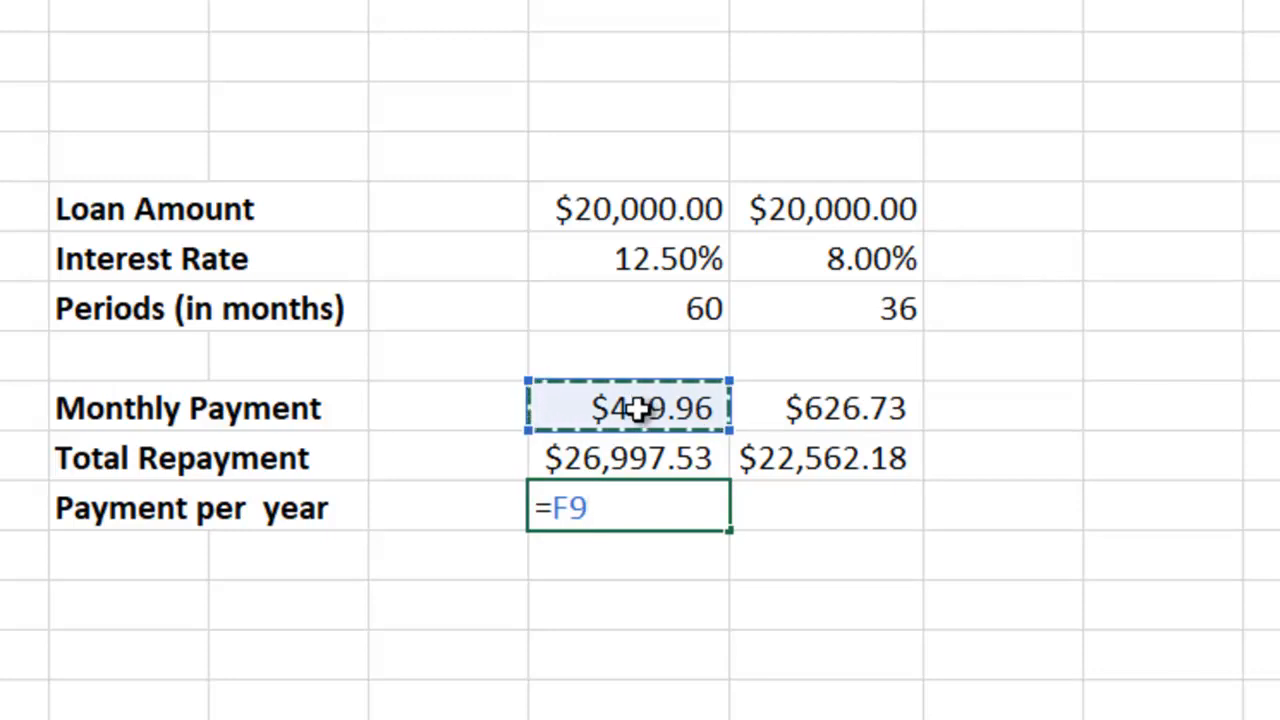
{"action": "type", "text": "*"}
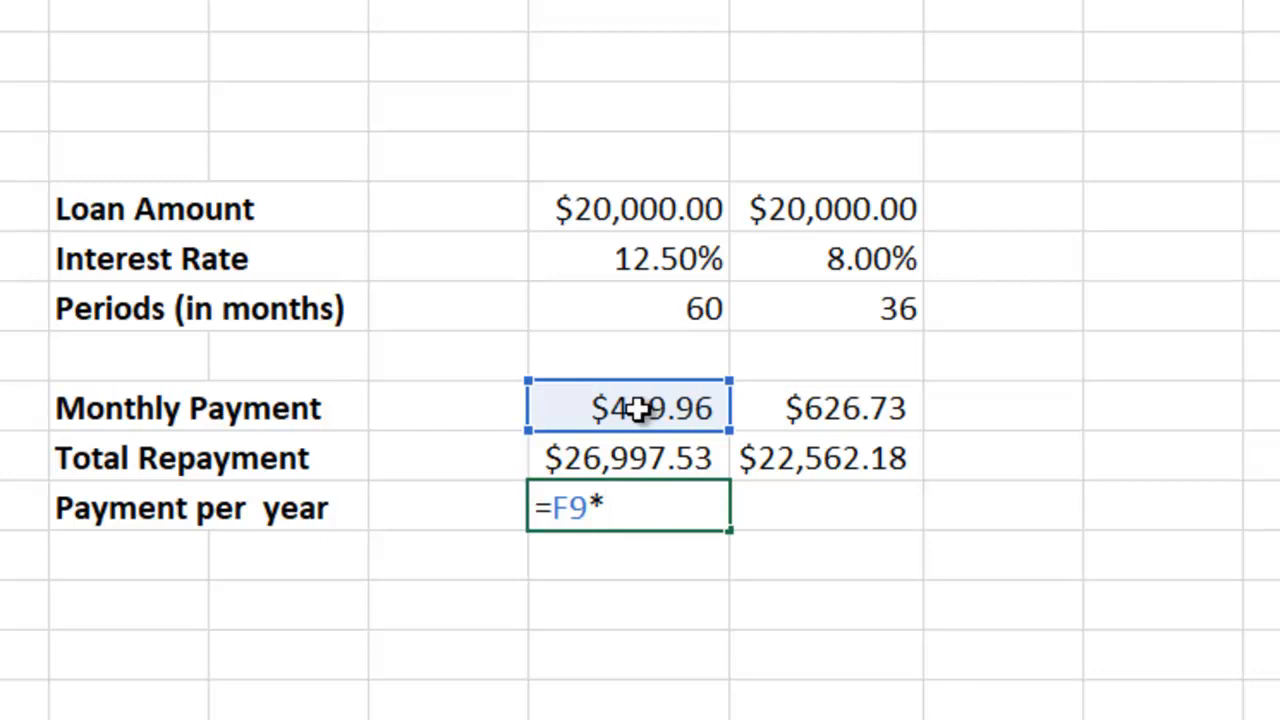
{"action": "type", "text": "12"}
{"action": "key", "text": "Return"}
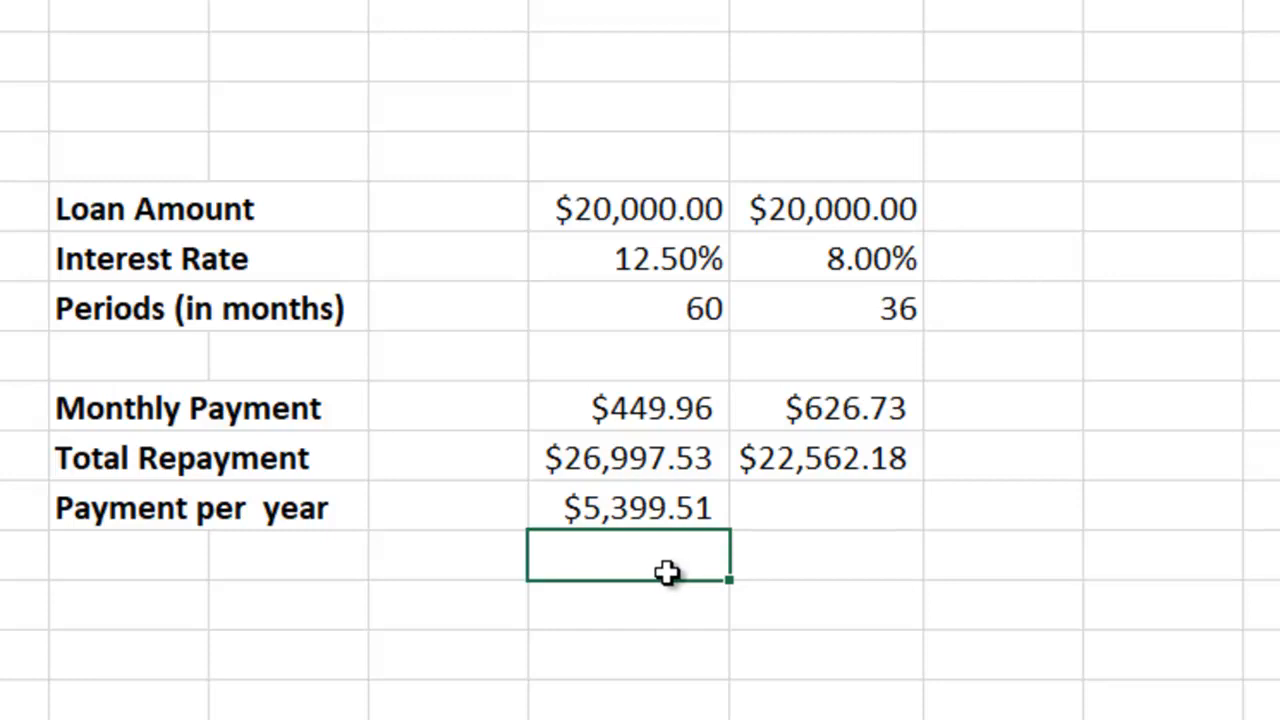
Calculate the second loan's Payment per year in G11 from its monthly payment with =G9*12.
{"action": "left_click", "coordinate": [800, 497]}
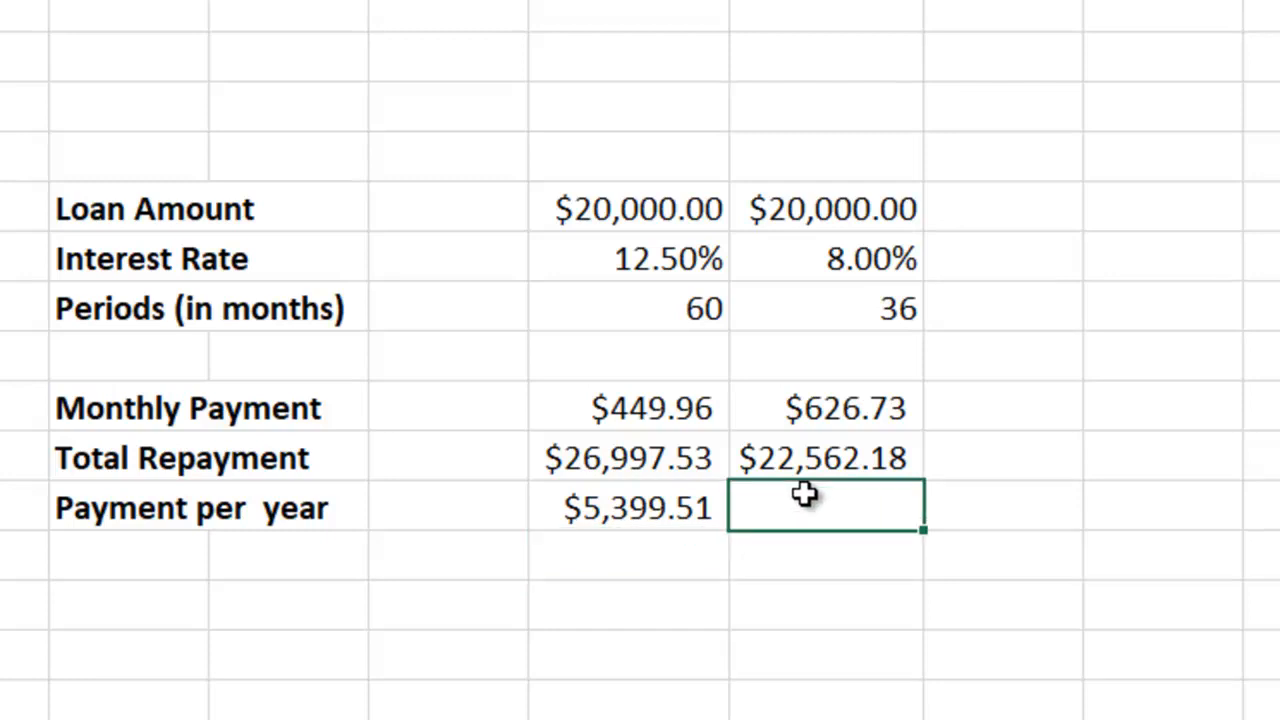
{"action": "type", "text": "="}
{"action": "left_click", "coordinate": [808, 413]}
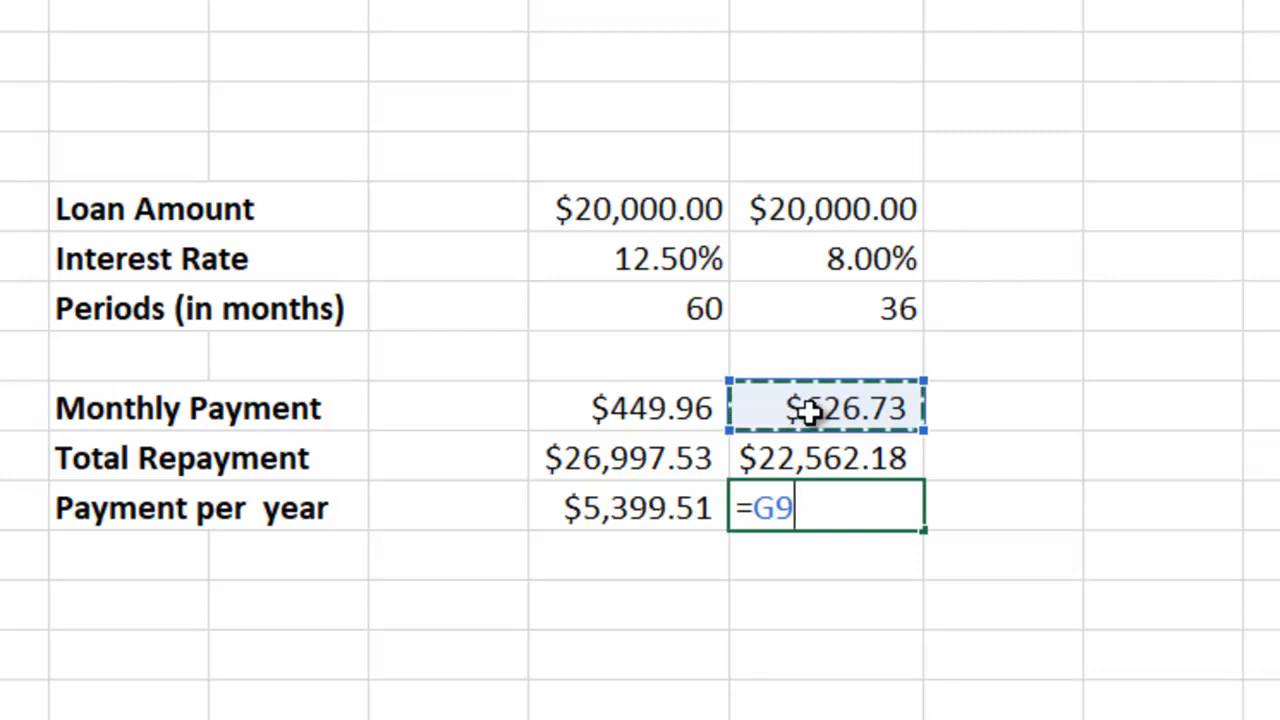
{"action": "type", "text": "*12"}
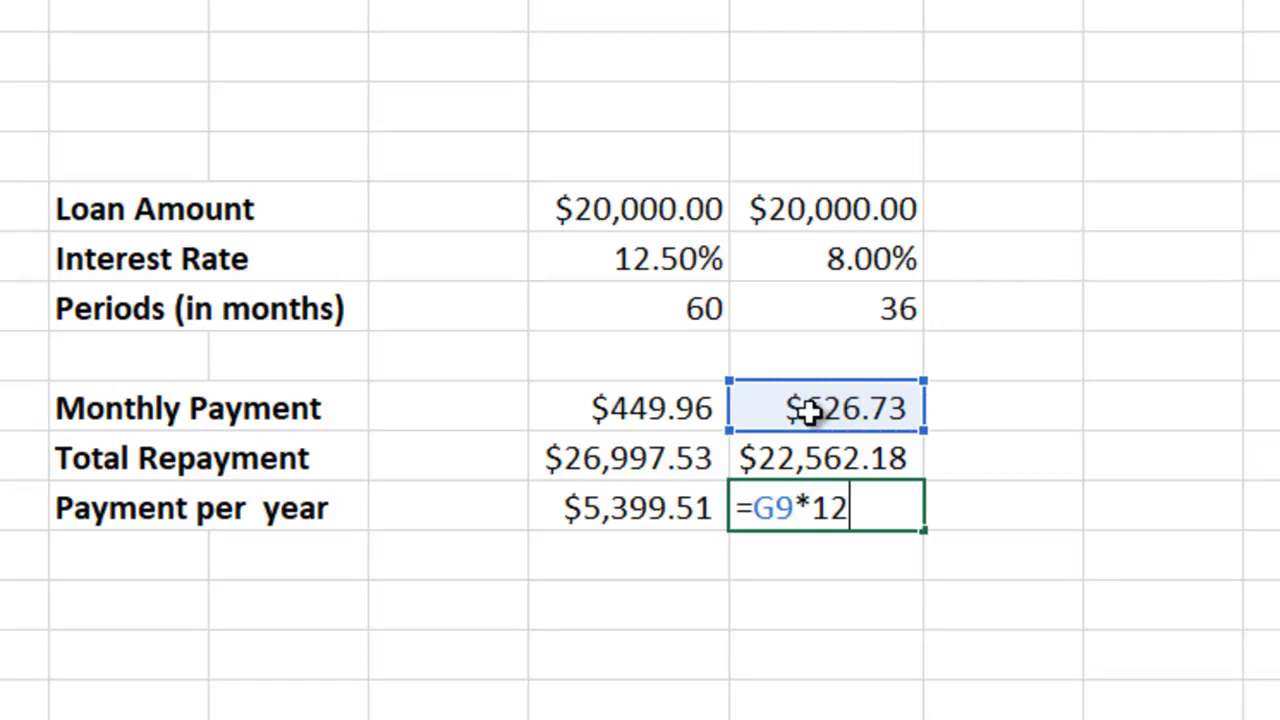
{"action": "key", "text": "Return"}
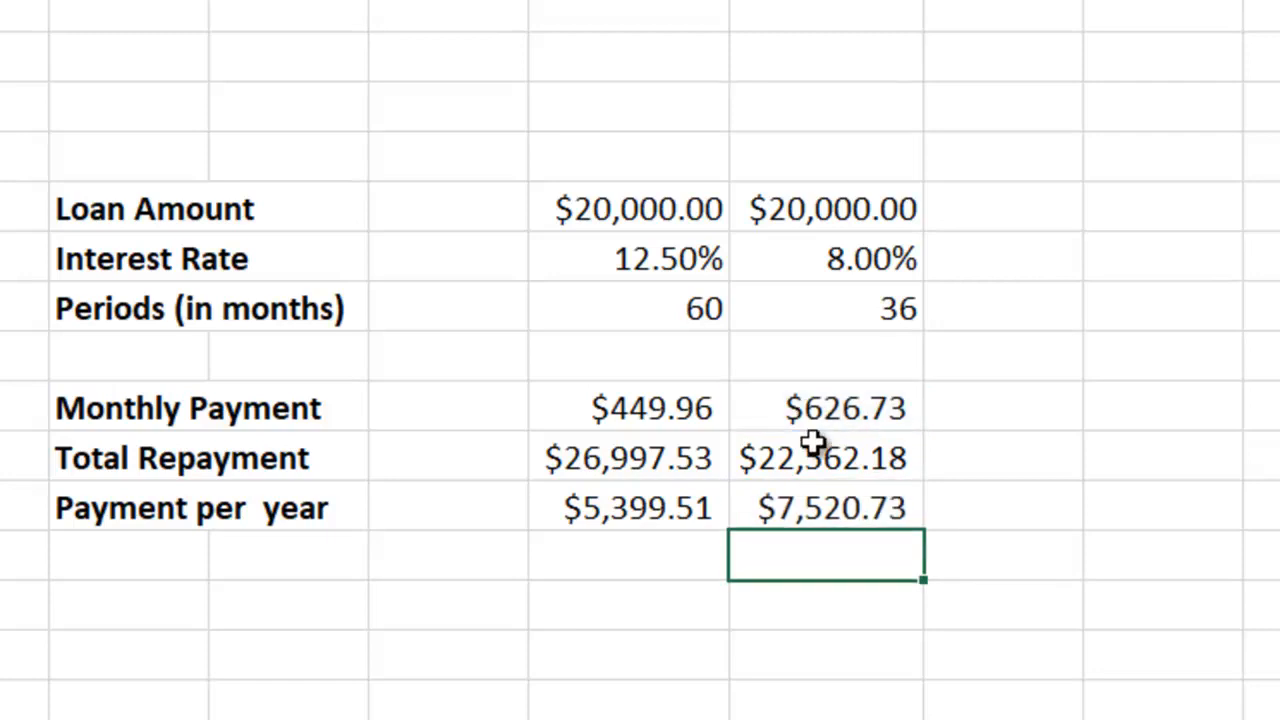